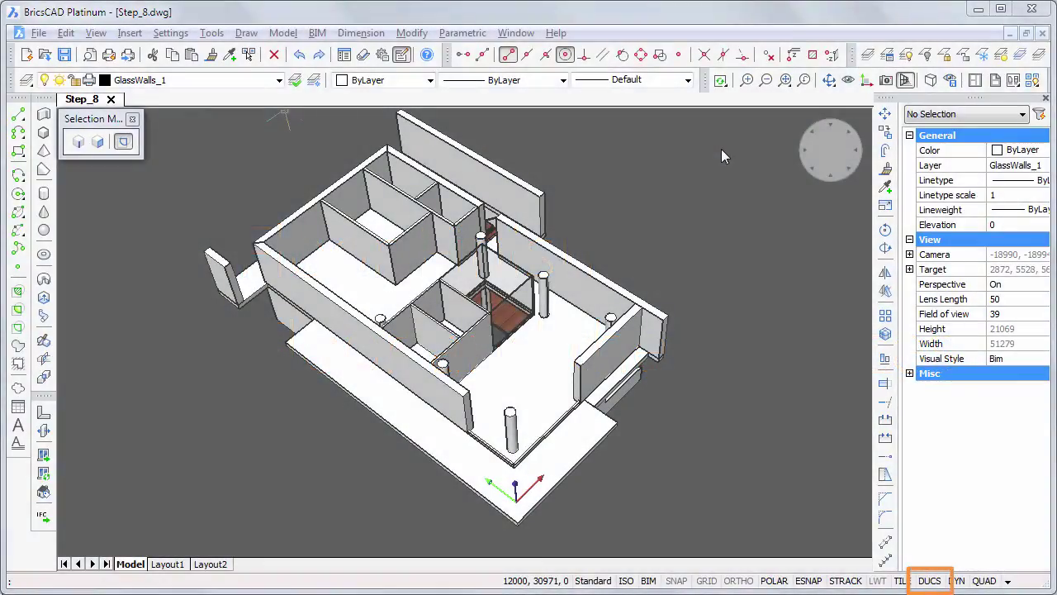
# Turn off the dynamic UCS and make Floorslab_1 the current layer.
pyautogui.click(930, 583)
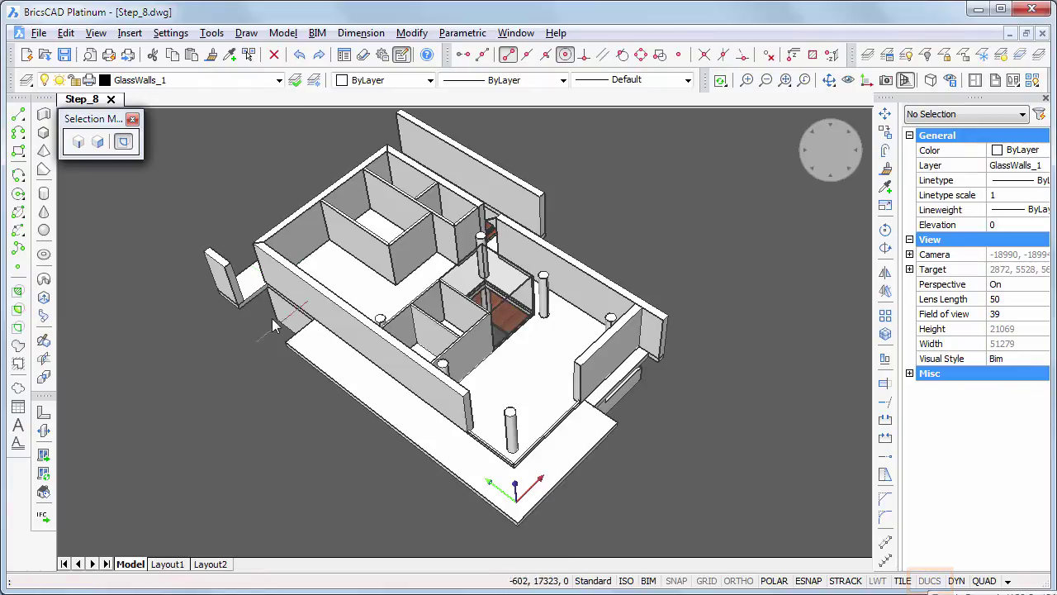
pyautogui.click(280, 80)
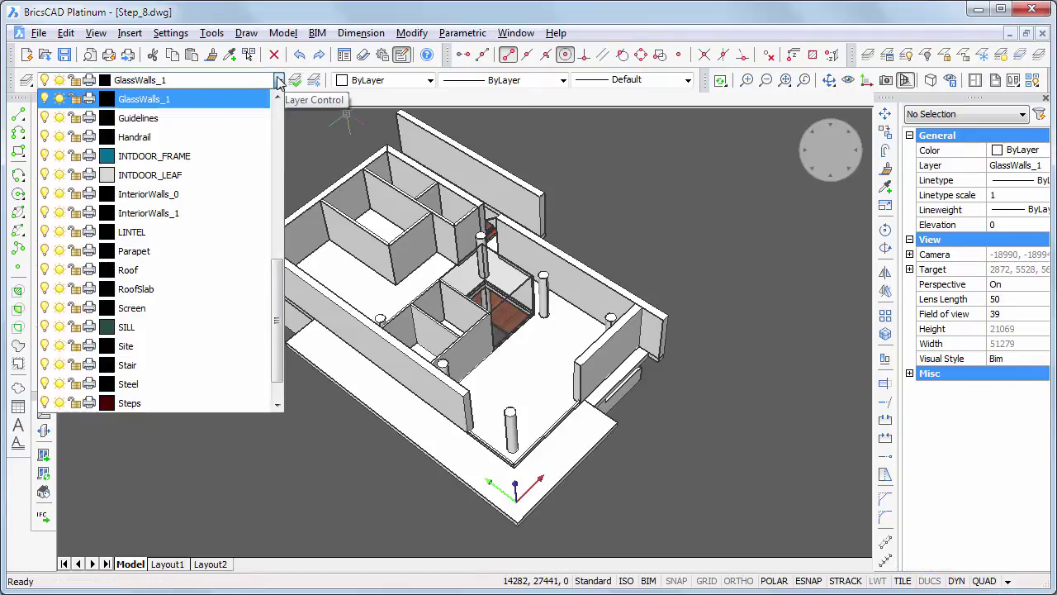
pyautogui.moveTo(277, 285); pyautogui.dragTo(277, 247)
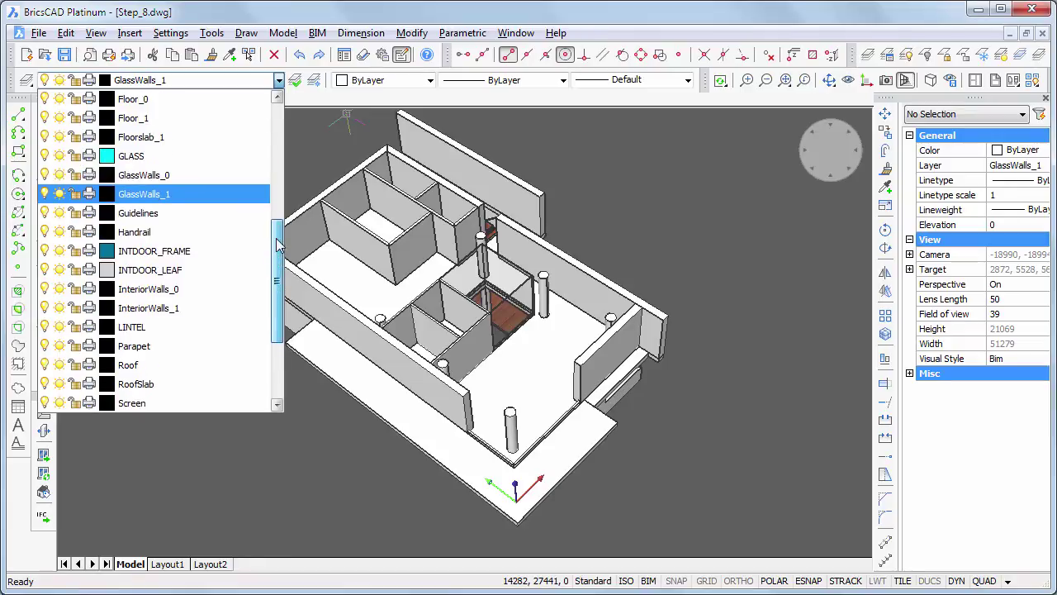
pyautogui.click(175, 137)
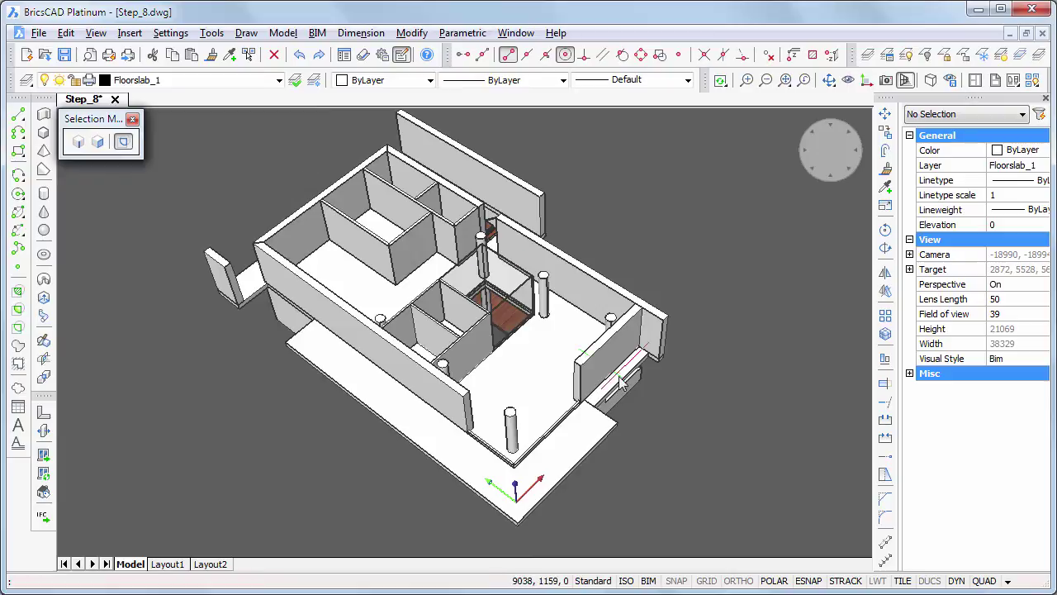
# Trace a polysolid path along the three free outer edges of the L-shaped balcony slab, from wall corner to wall corner.
pyautogui.moveTo(682, 448); pyautogui.dragTo(696, 321, button='middle')
pyautogui.scroll(1, 696, 321)
pyautogui.scroll(4, 698, 366)
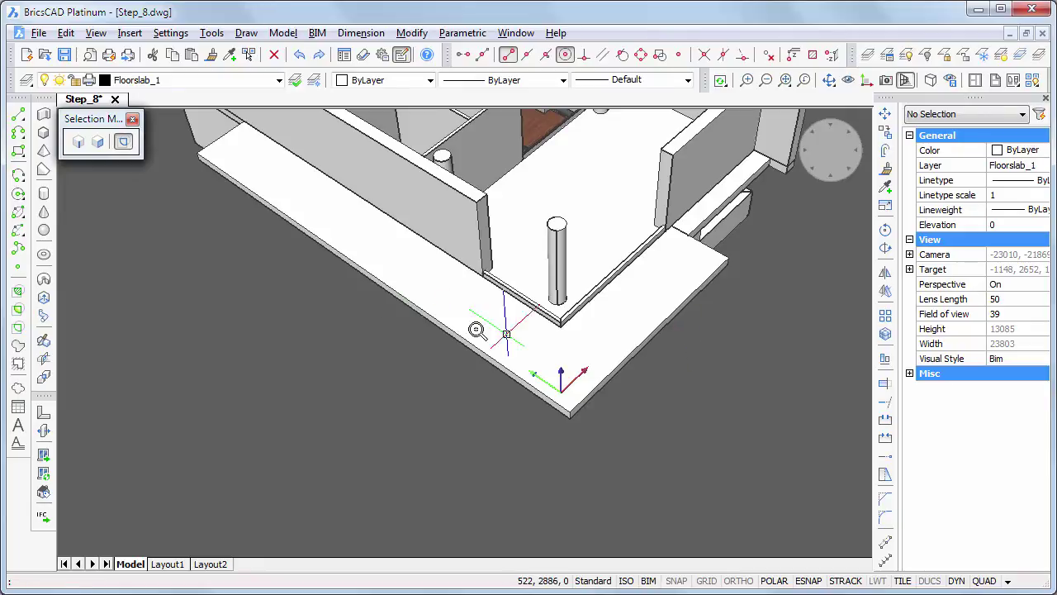
pyautogui.click(43, 115)
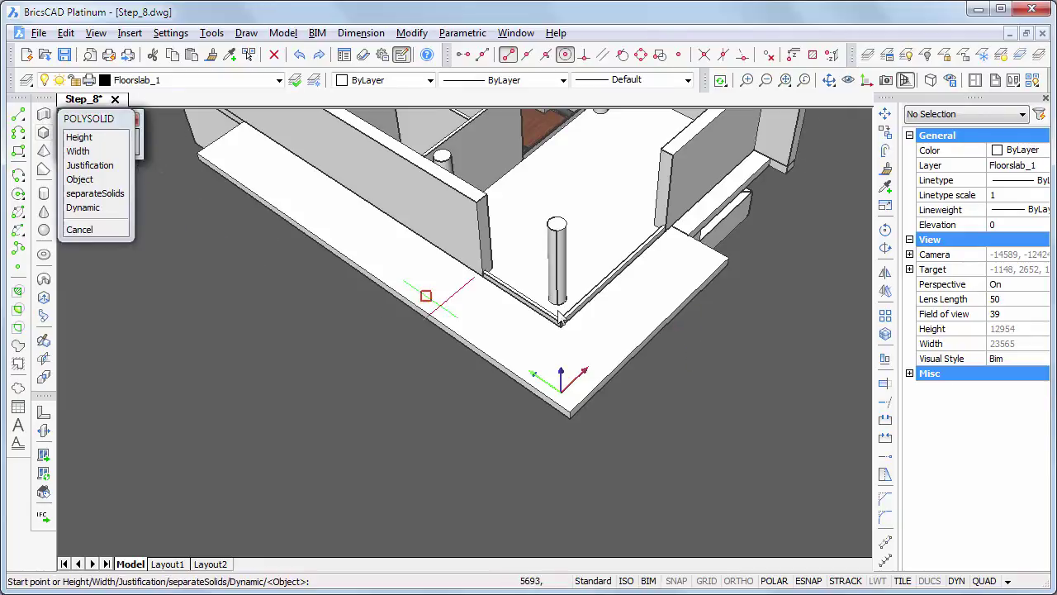
pyautogui.click(673, 228)
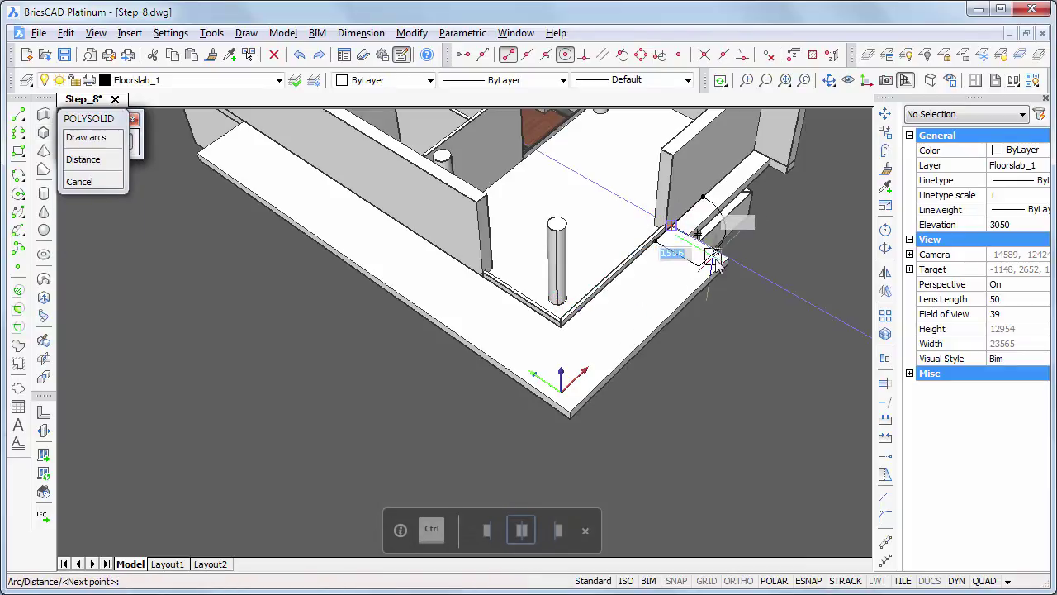
pyautogui.click(723, 261)
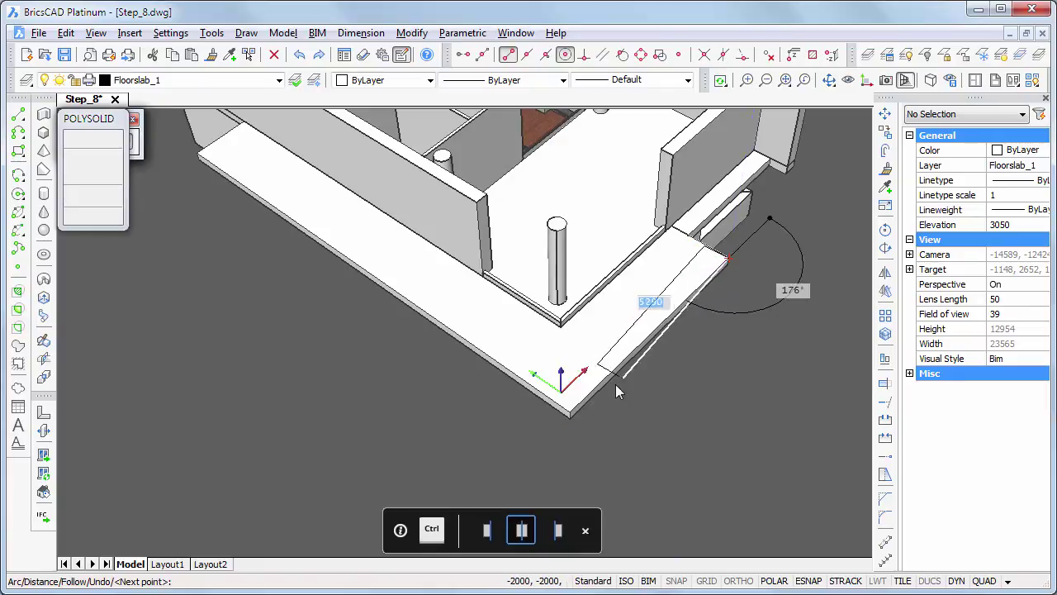
pyautogui.click(570, 412)
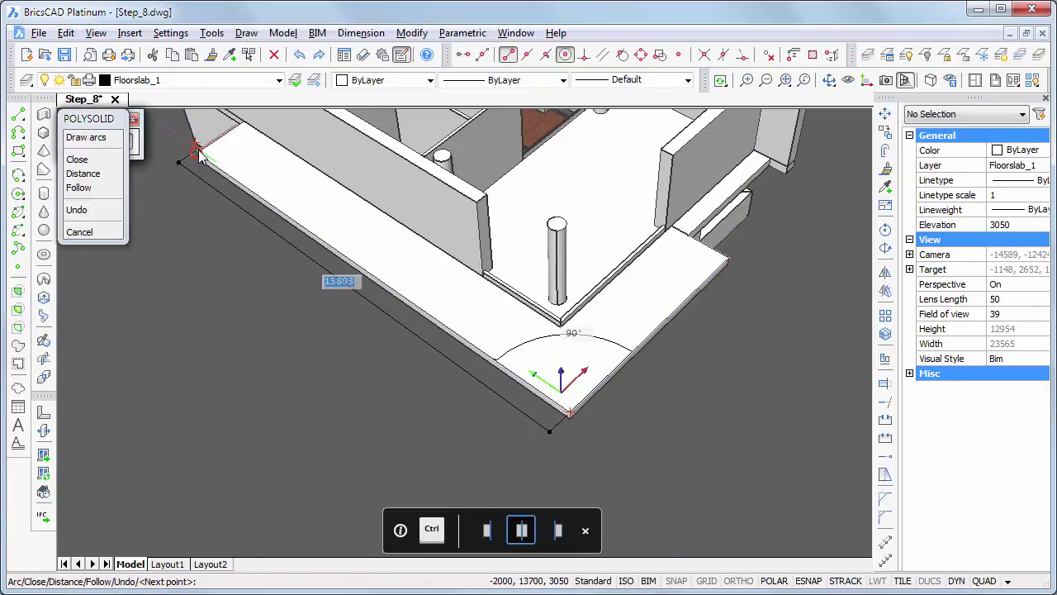
pyautogui.click(198, 151)
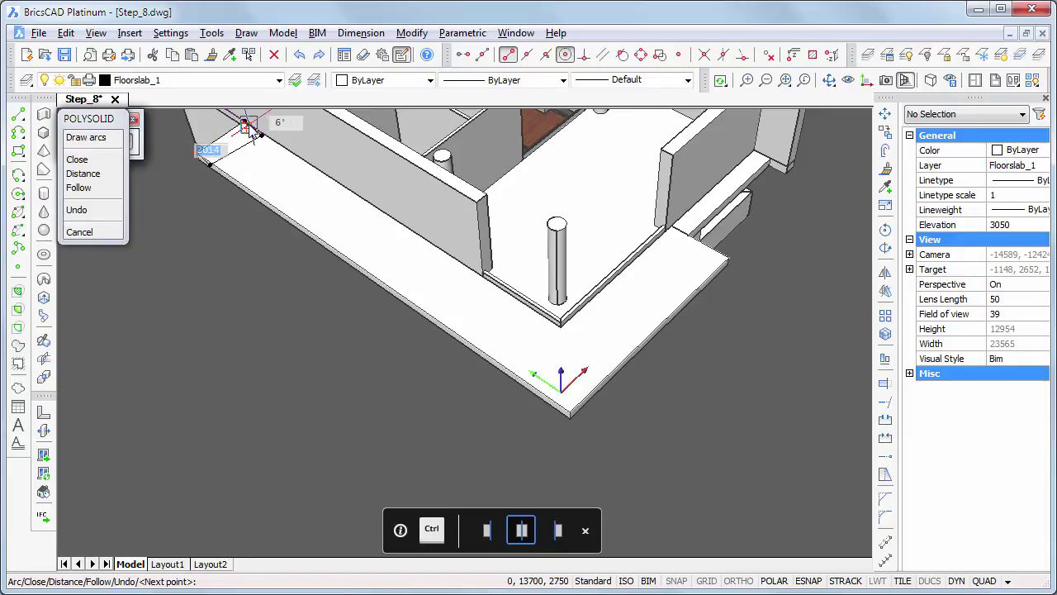
pyautogui.click(247, 123)
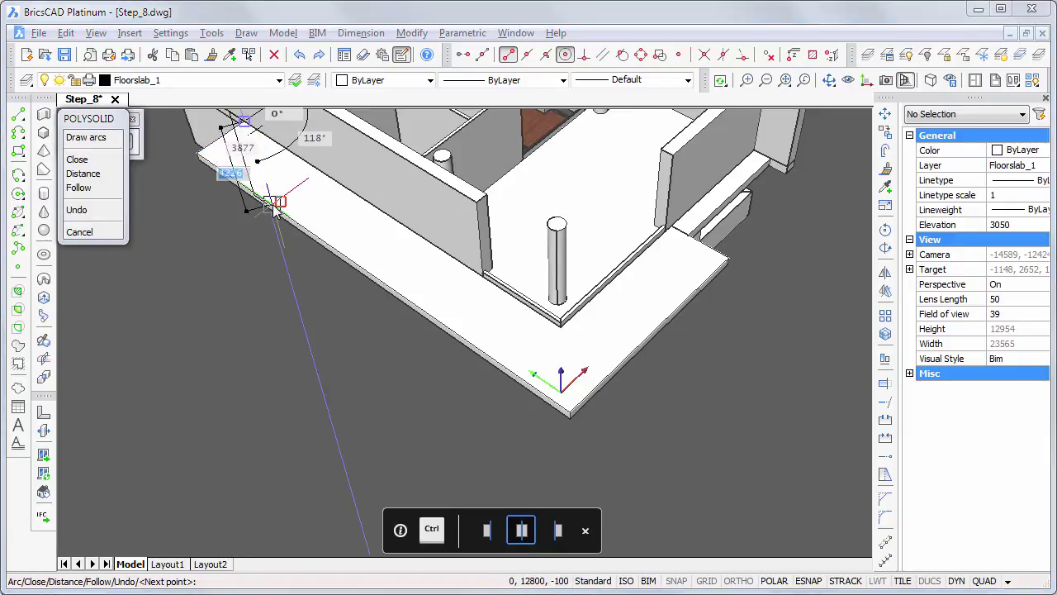
pyautogui.press('Return')
# Give the balcony edge polysolid a height of 100 and a width of 100, justified to the inner side of the slab edge.
pyautogui.moveTo(281, 190); pyautogui.dragTo(311, 266, button='middle')
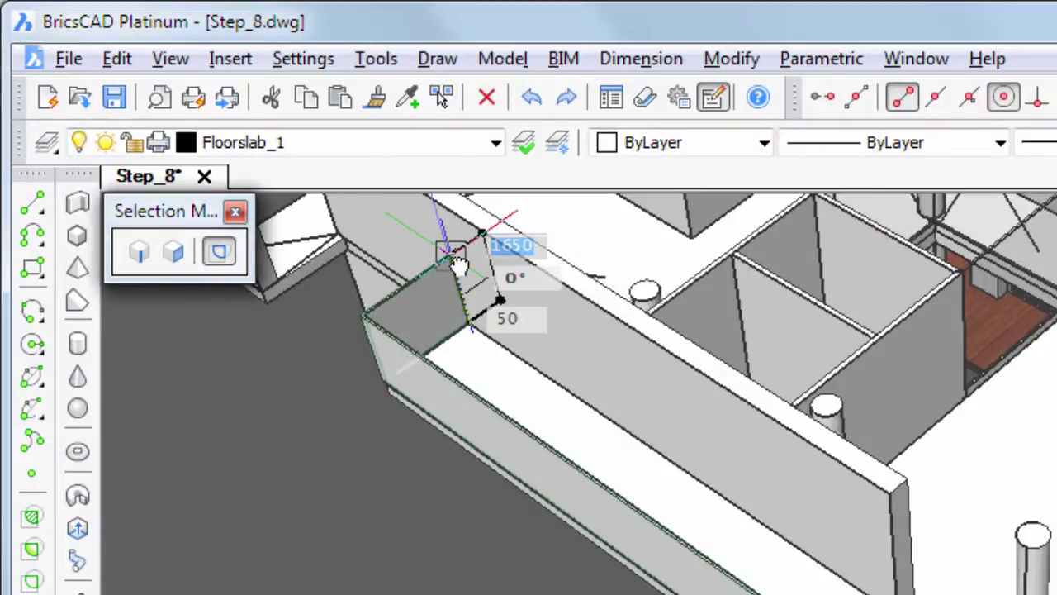
pyautogui.write('10')
pyautogui.press('Tab')
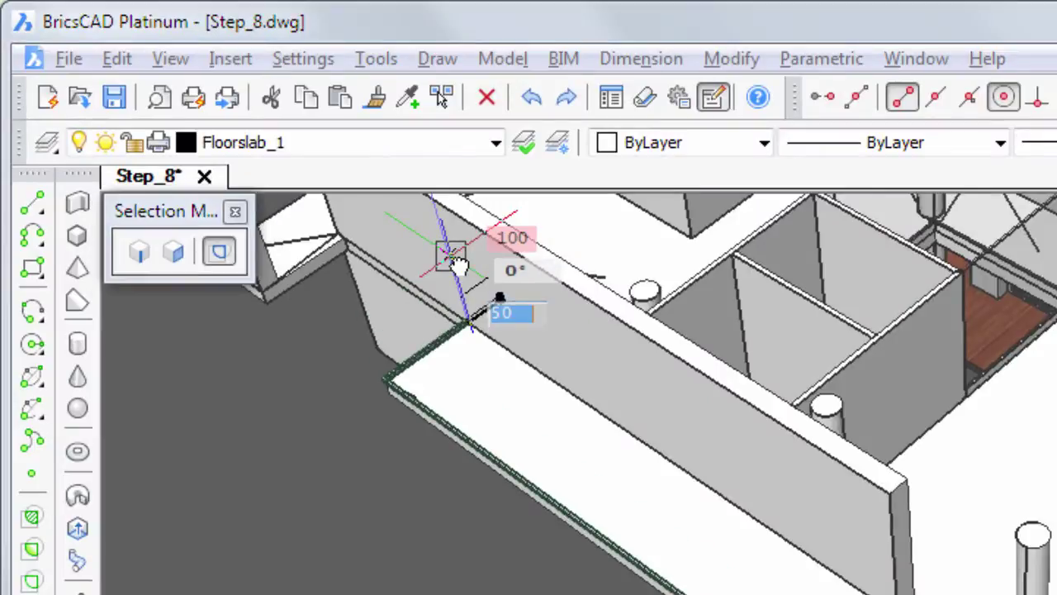
pyautogui.write('100')
pyautogui.press('Tab')
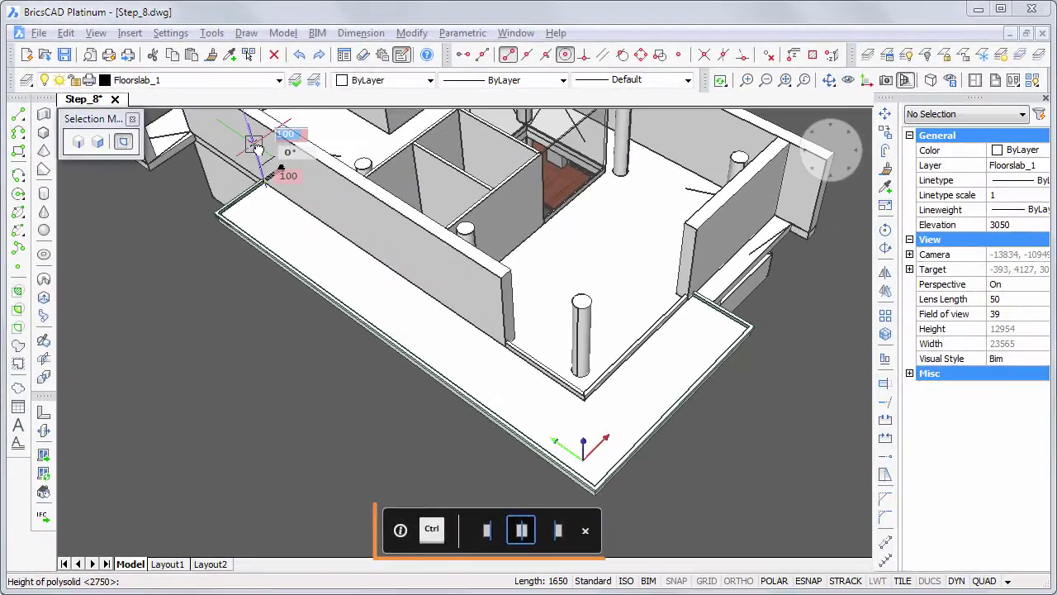
pyautogui.press('ctrl')
pyautogui.press('ctrl')
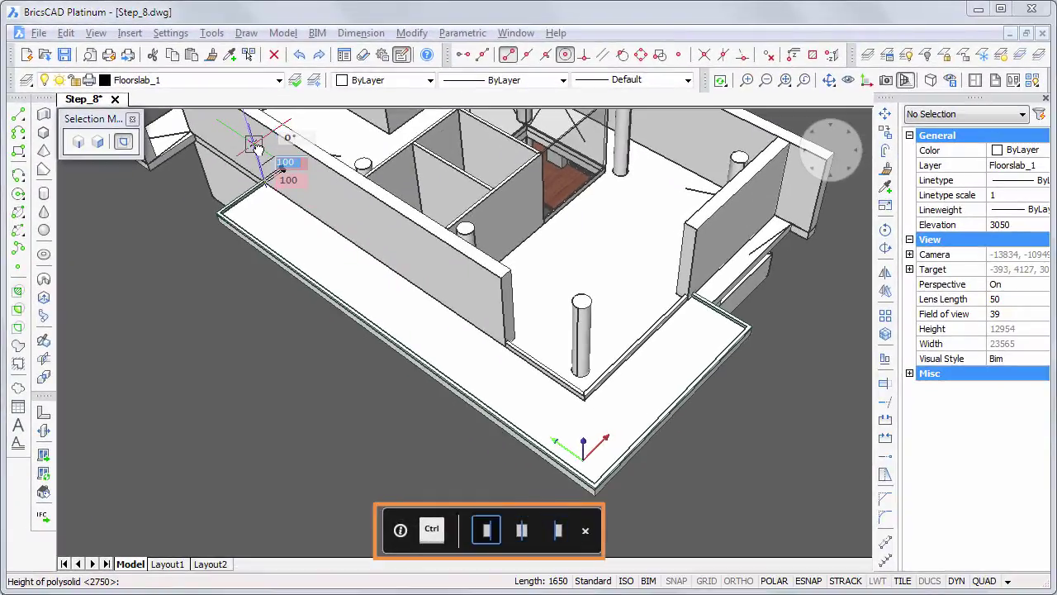
pyautogui.press('Return')
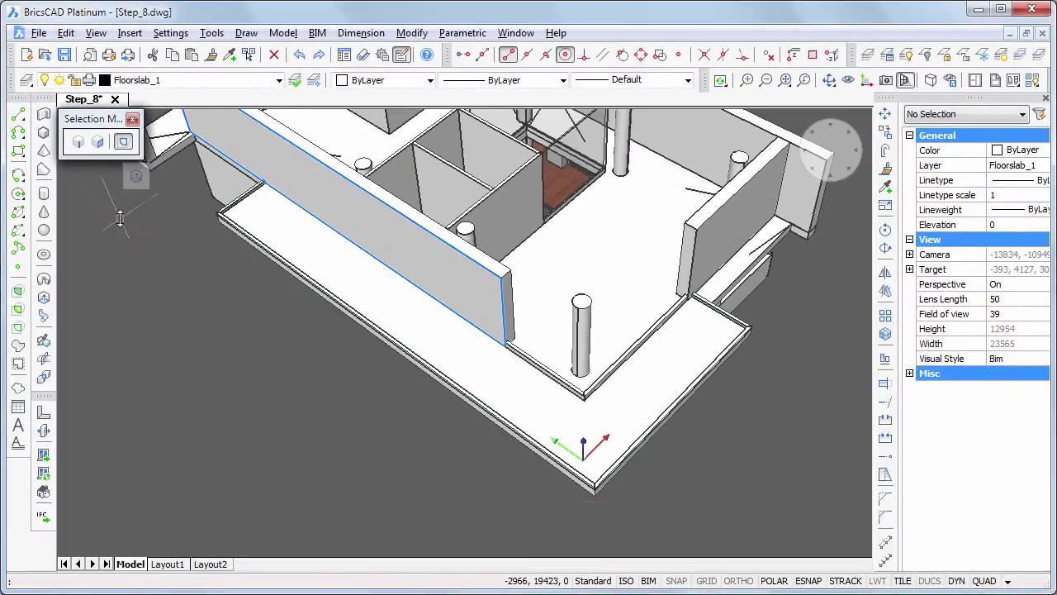
# Add a polysolid curb with the default height of 100 on the short slab edge between the freestanding wall and the house, justified inward.
pyautogui.moveTo(120, 217); pyautogui.dragTo(318, 412, button='middle')
pyautogui.scroll(5, 352, 417)
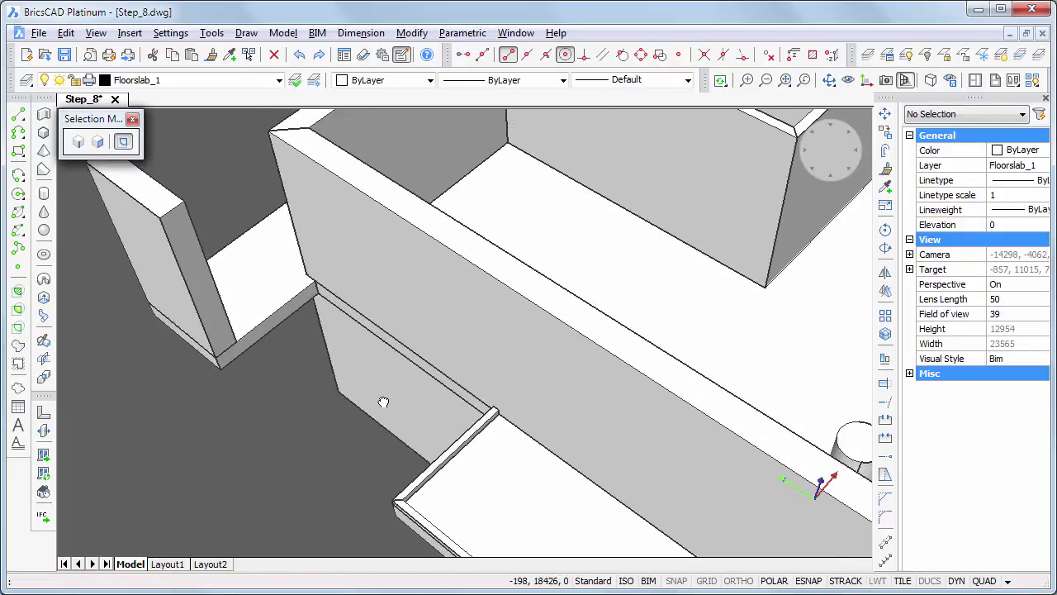
pyautogui.click(43, 114)
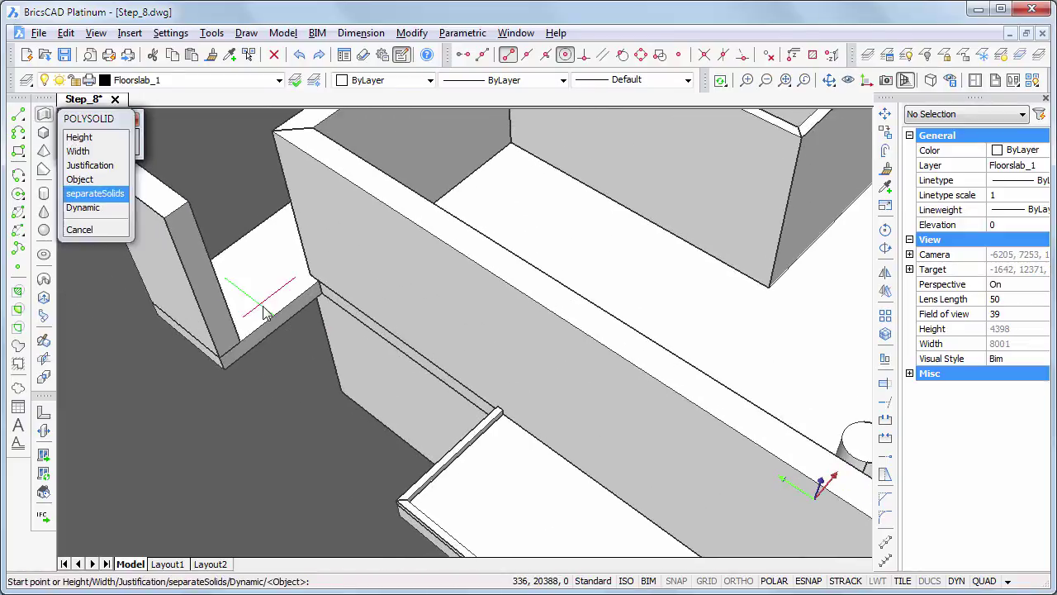
pyautogui.click(241, 340)
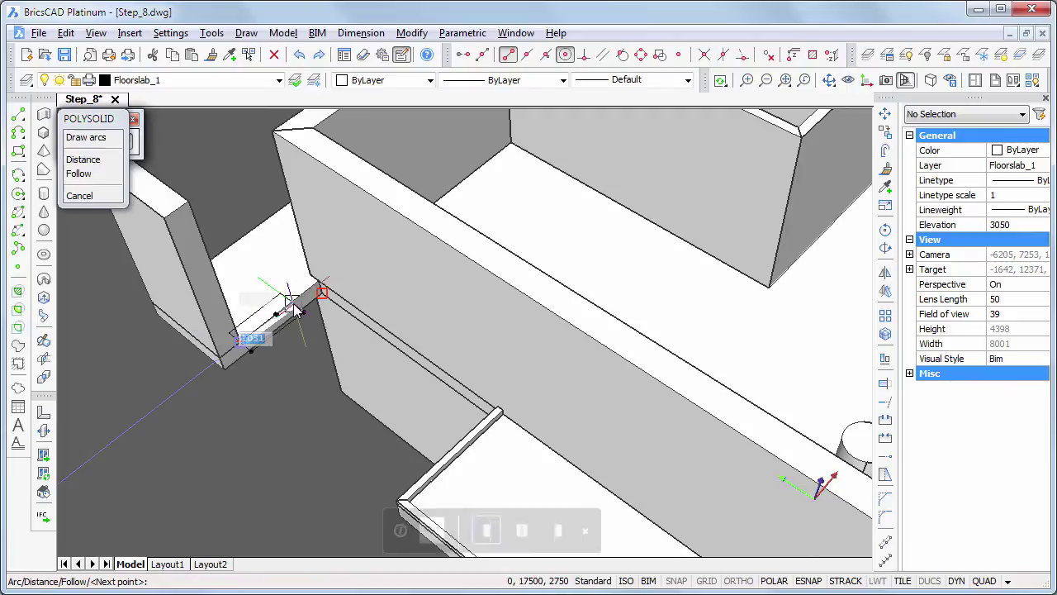
pyautogui.click(319, 283)
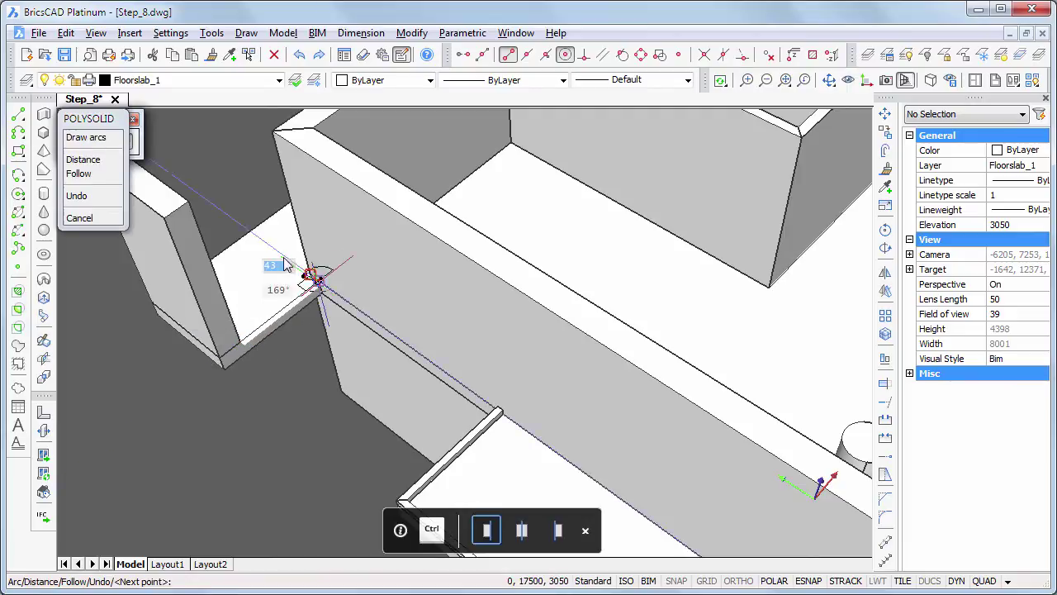
pyautogui.press('Return')
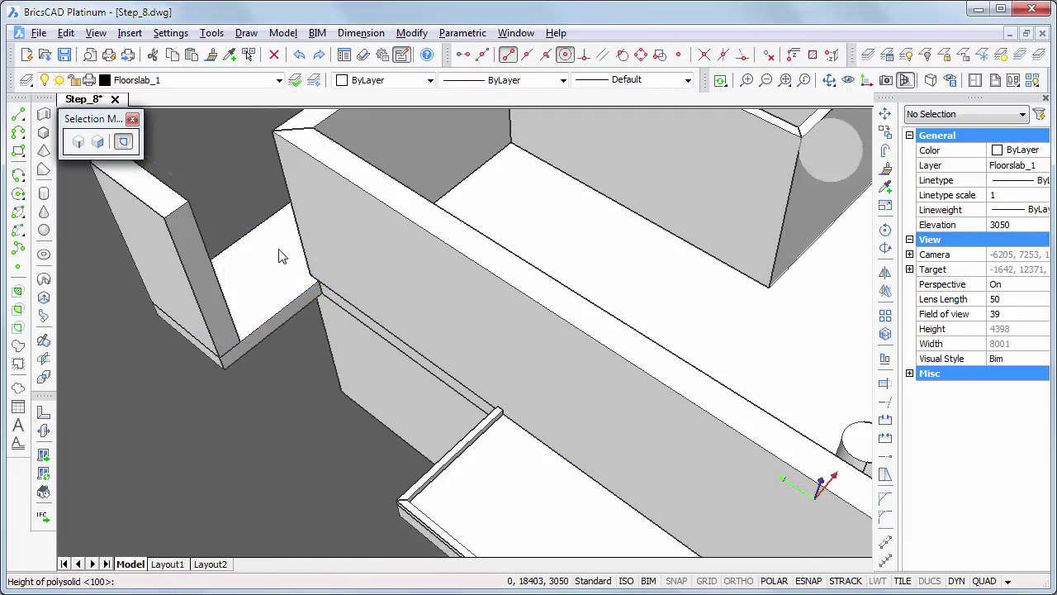
pyautogui.press('ctrl')
pyautogui.press('ctrl')
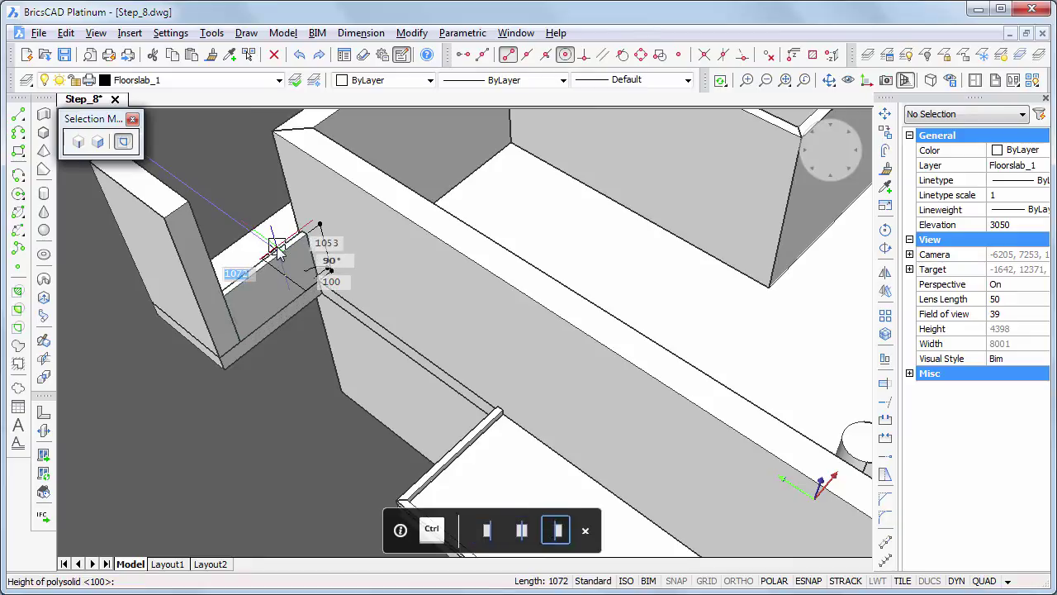
pyautogui.press('Return')
# Add a polysolid curb with the default height of 100 along the long rear slab edge between the two end walls, justified inward.
pyautogui.keyDown('shift'); pyautogui.moveTo(168, 377); pyautogui.dragTo(474, 343, button='middle'); pyautogui.keyUp('shift')
pyautogui.scroll(-5, 473, 343)
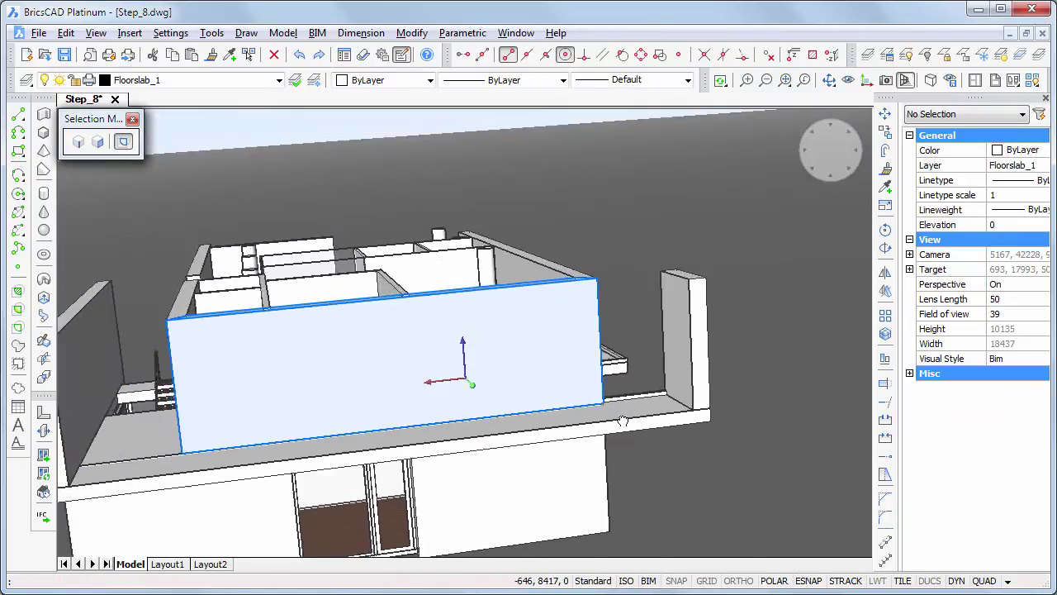
pyautogui.moveTo(637, 428)
pyautogui.keyDown('shift'); pyautogui.mouseDown(button='middle')
pyautogui.moveTo(672, 472)
pyautogui.moveTo(644, 427)
pyautogui.moveTo(449, 366)
pyautogui.mouseUp(button='middle'); pyautogui.keyUp('shift')
pyautogui.click(44, 114)
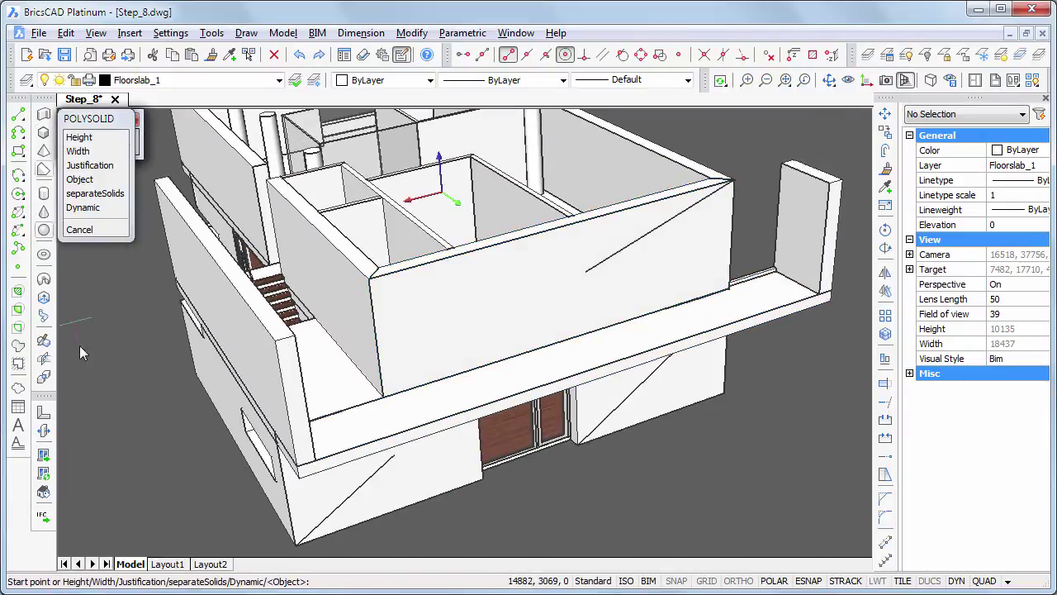
pyautogui.click(314, 460)
pyautogui.press('ctrl')
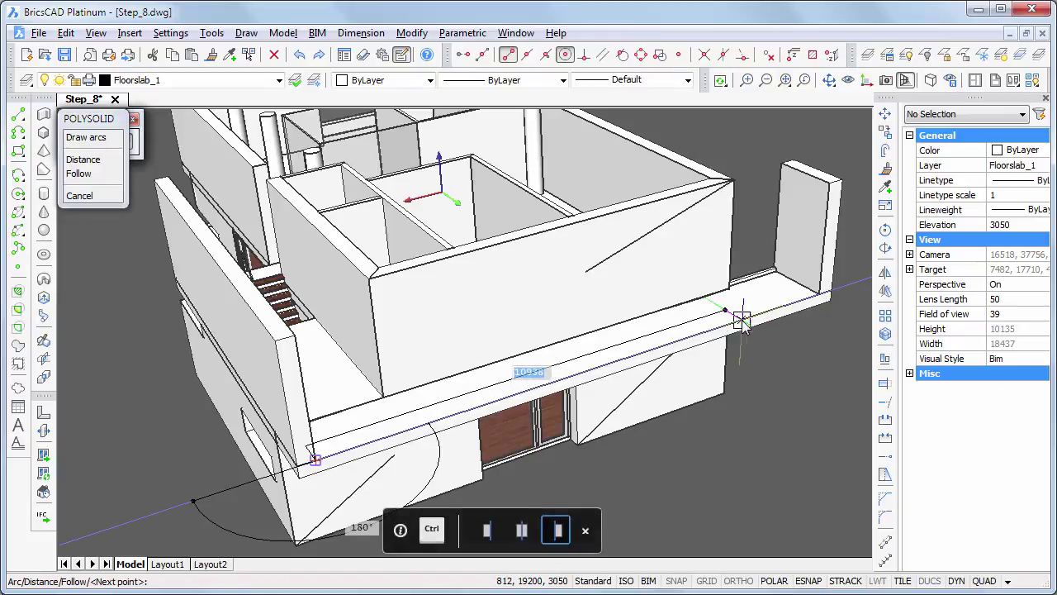
pyautogui.click(820, 295)
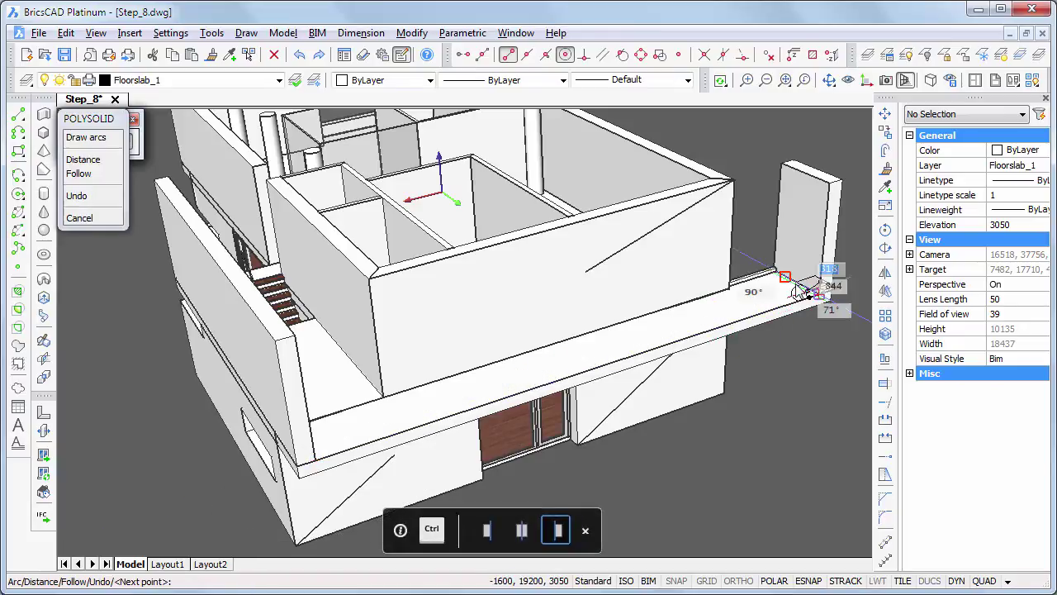
pyautogui.press('Return')
pyautogui.press('Return')
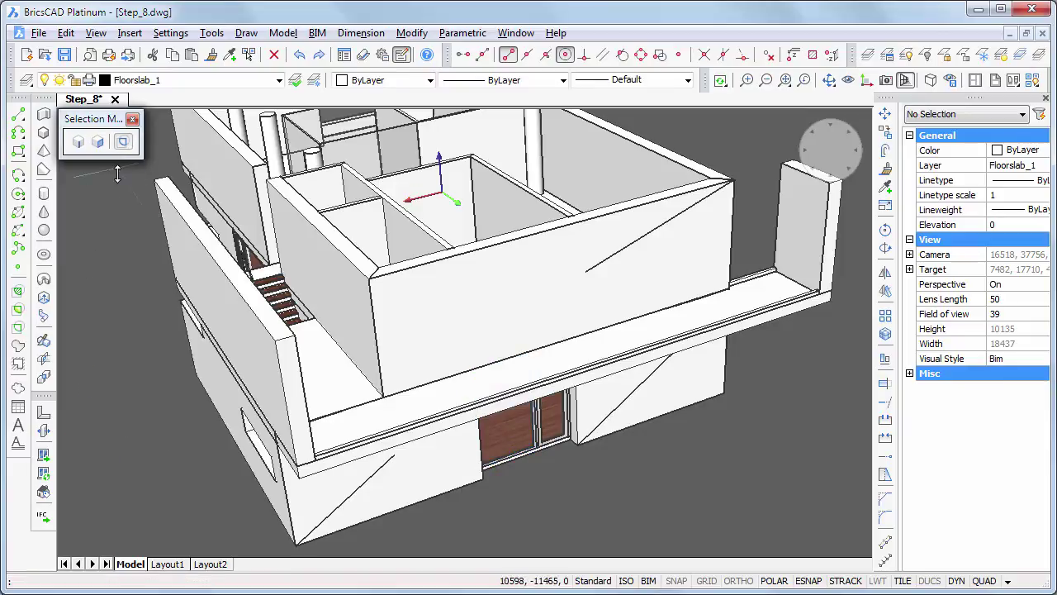
# Hide the layer of the outer side wall and trace a polysolid path along the slab edge at the stair opening.
pyautogui.click(198, 257)
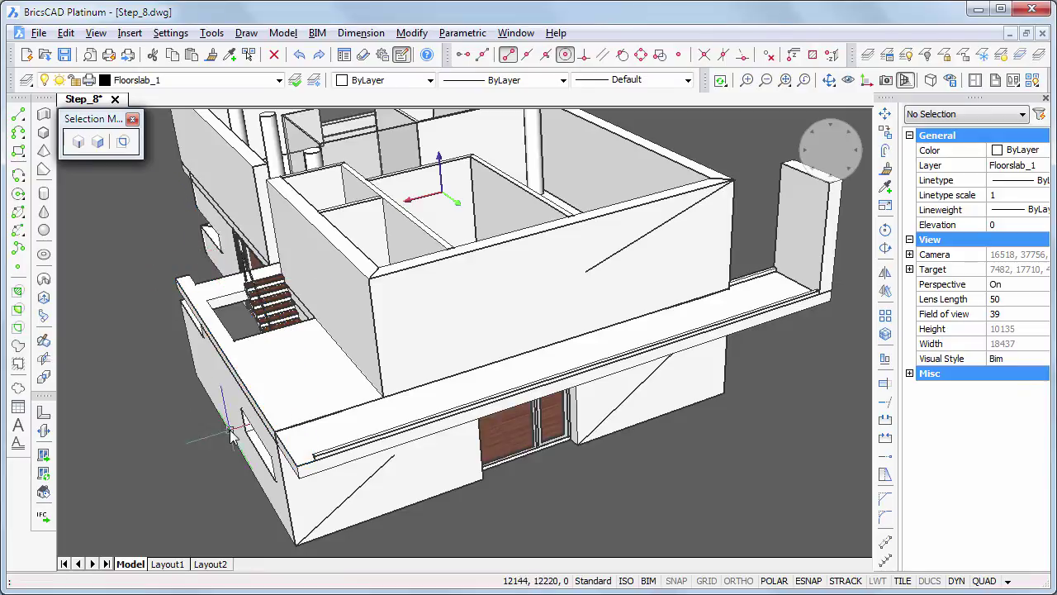
pyautogui.scroll(4, 232, 436)
pyautogui.moveTo(279, 425); pyautogui.dragTo(578, 488, button='middle')
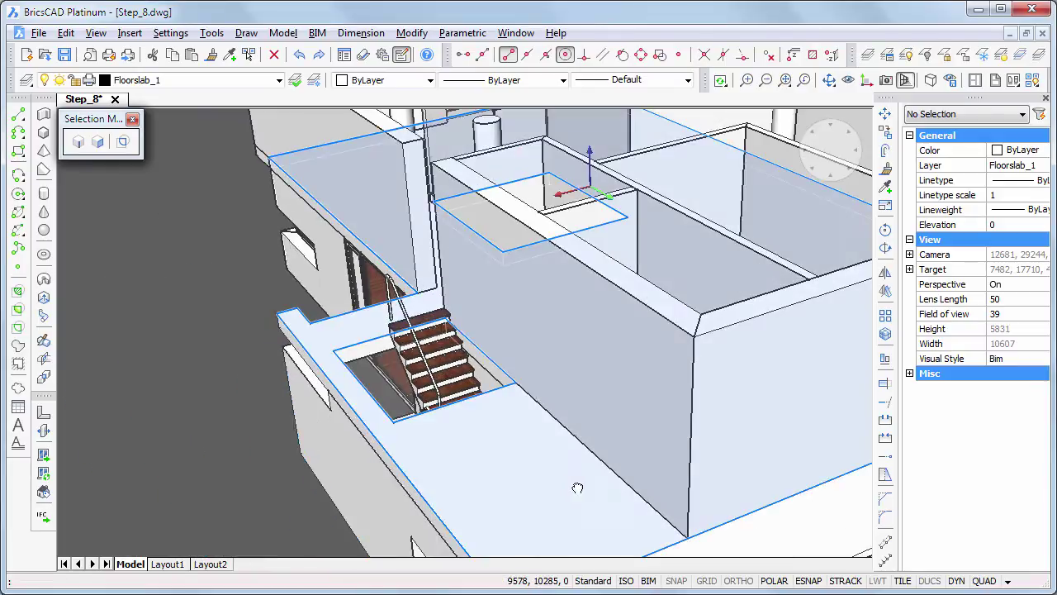
pyautogui.click(45, 117)
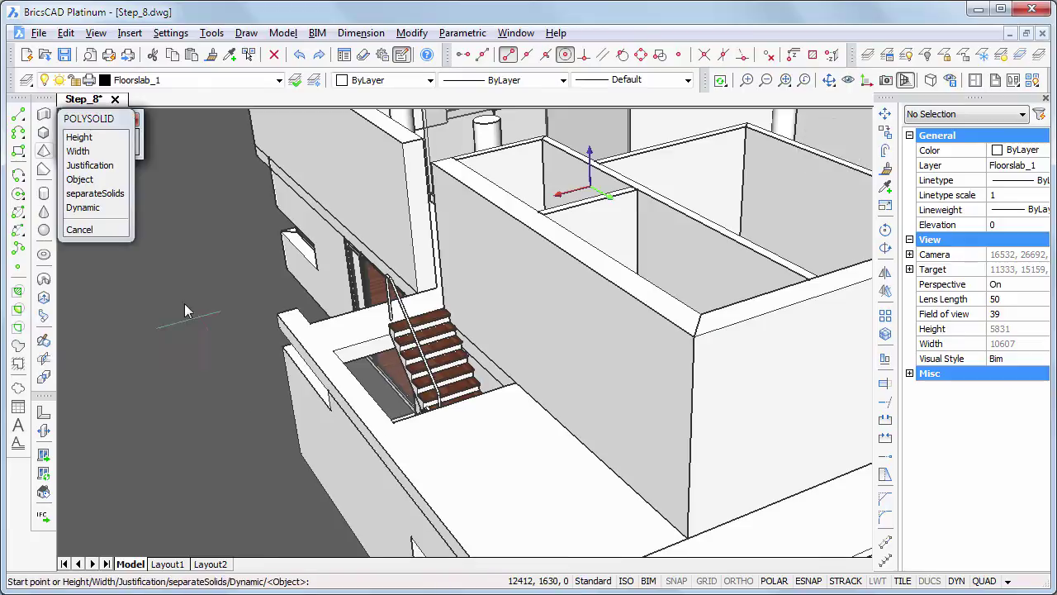
pyautogui.click(512, 381)
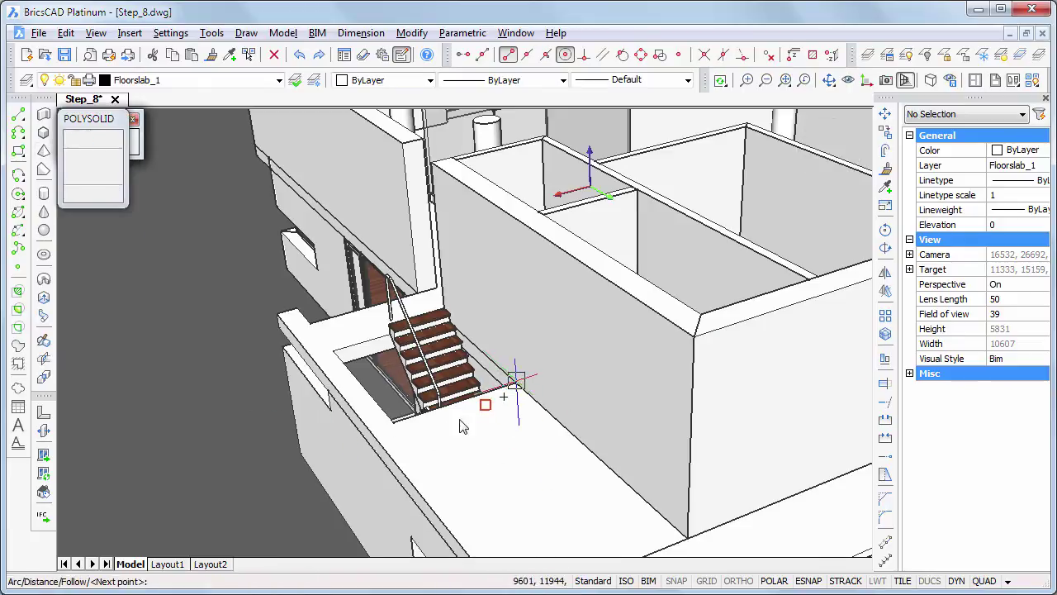
pyautogui.click(394, 423)
pyautogui.press('Return')
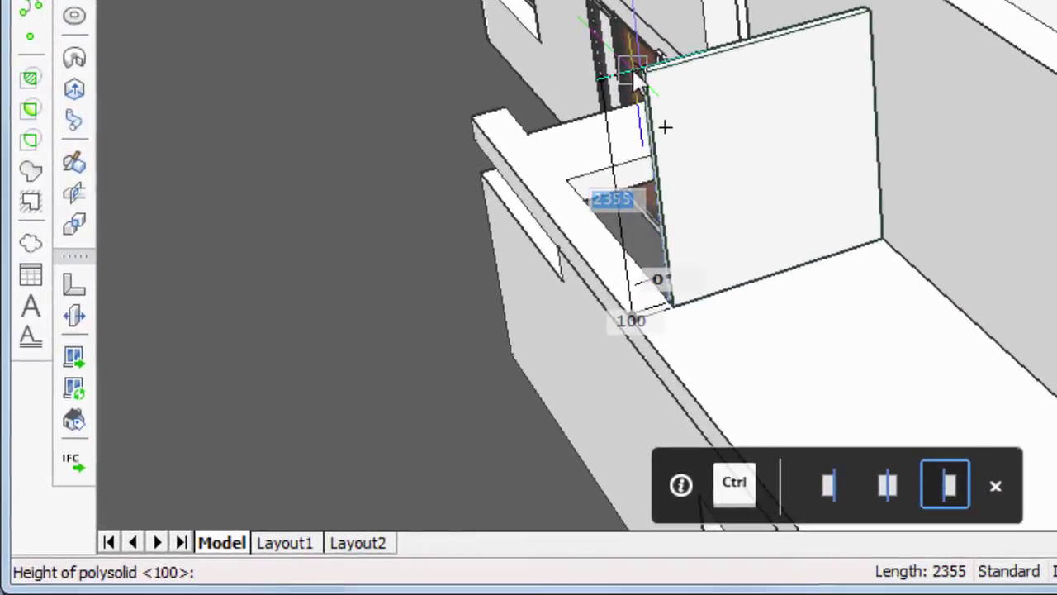
# Give the polysolid at the stair opening a height of 200 and a width of 400.
pyautogui.write('200')
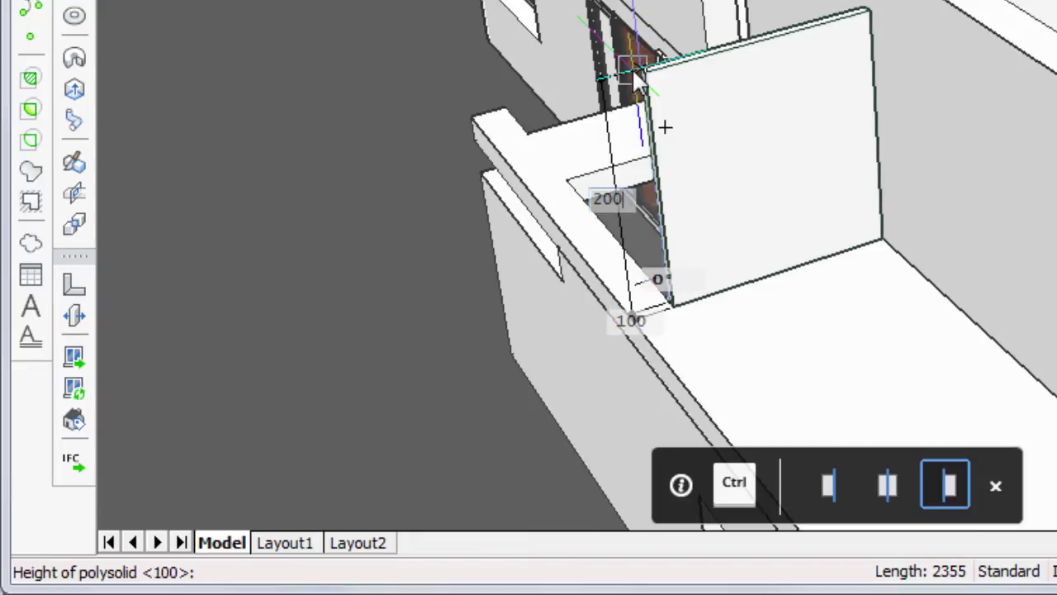
pyautogui.press('Tab')
pyautogui.write('400')
pyautogui.press('Tab')
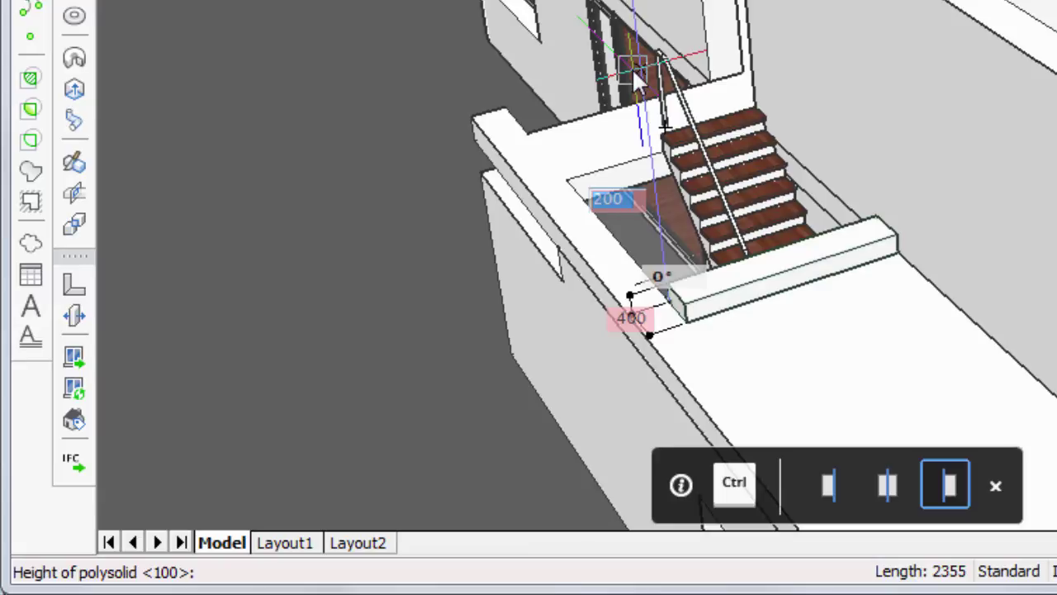
pyautogui.press('Return')
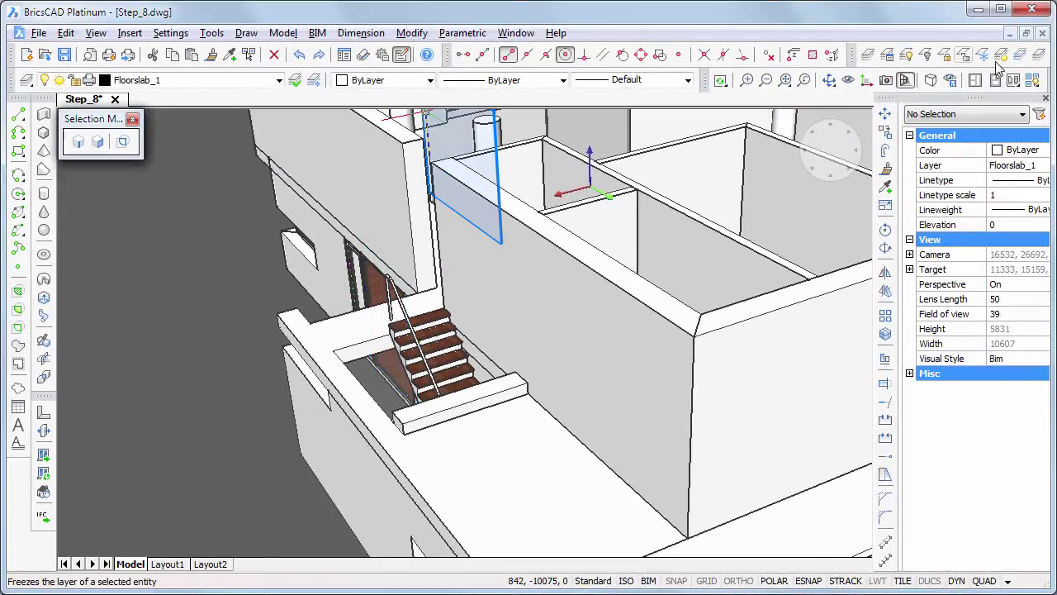
# Show the hidden outer side wall again and make Floor_1 the current layer.
pyautogui.click(1033, 80)
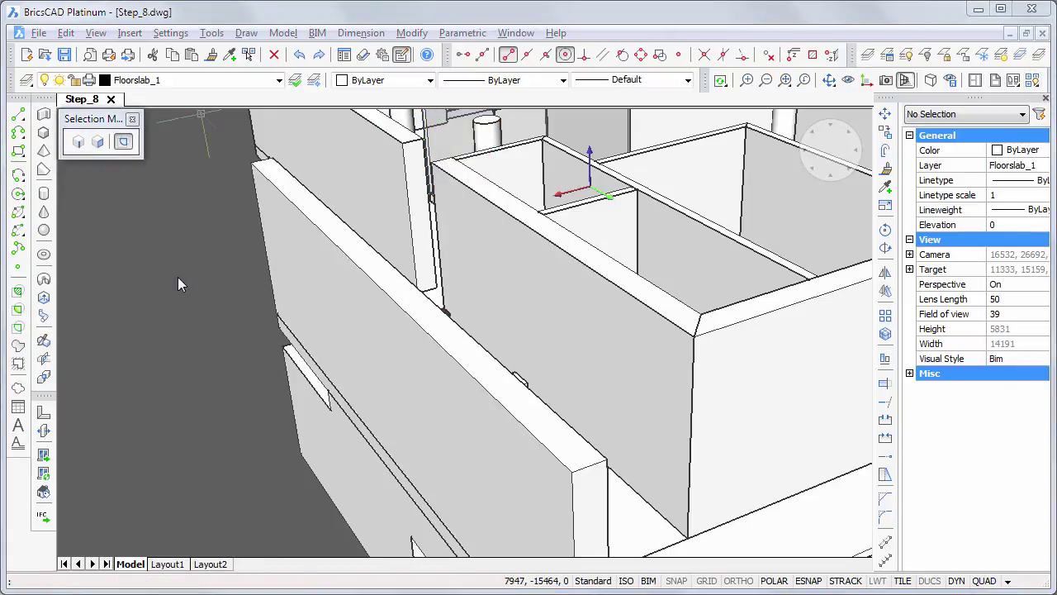
pyautogui.click(279, 80)
pyautogui.scroll(1, 277, 252)
pyautogui.scroll(3, 276, 252)
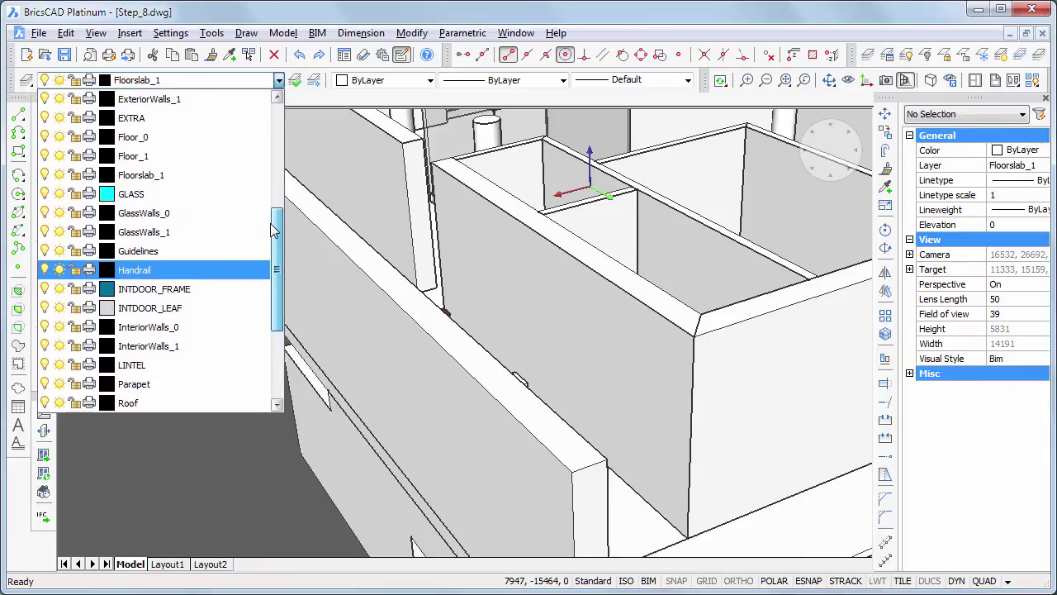
pyautogui.click(160, 155)
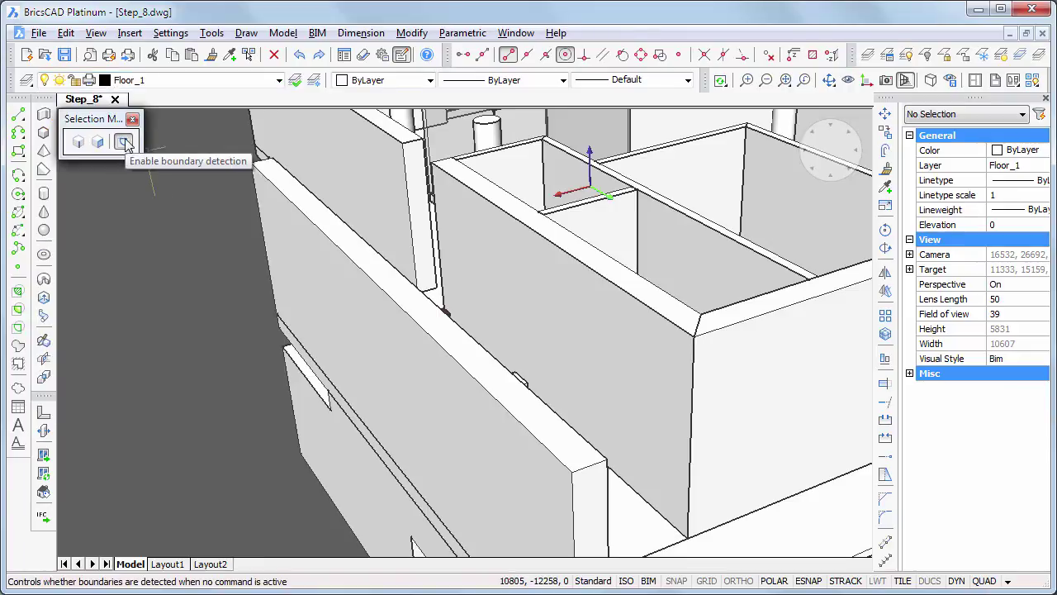
# Extrude the detected floor boundaries of the side terrace below the stair opening and the adjoining long rear terrace by 100.
pyautogui.scroll(-3, 201, 292)
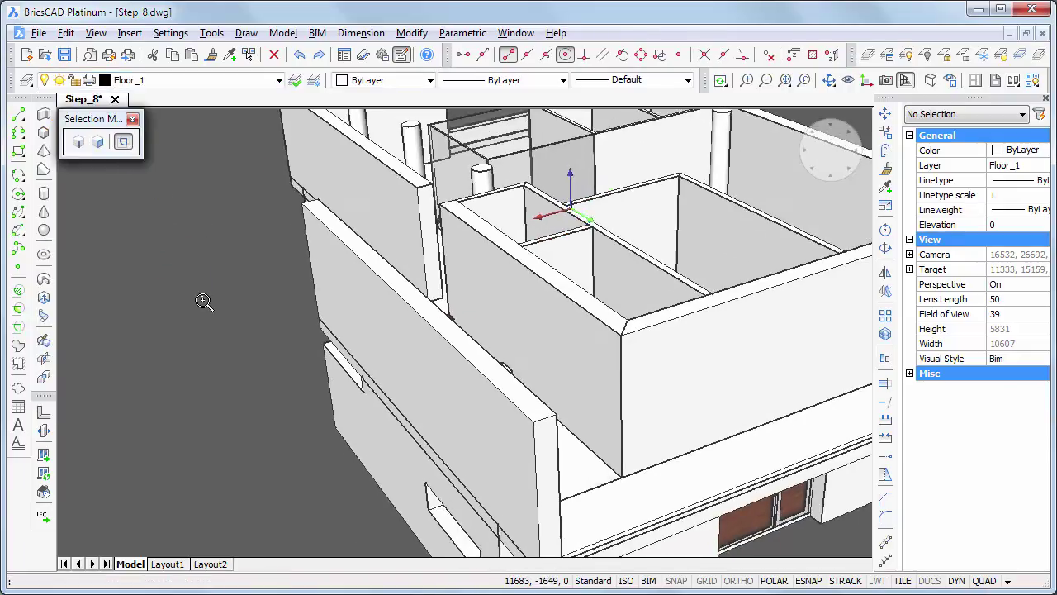
pyautogui.keyDown('shift'); pyautogui.moveTo(203, 298); pyautogui.dragTo(231, 333, button='middle'); pyautogui.keyUp('shift')
pyautogui.moveTo(527, 400); pyautogui.dragTo(294, 291, button='middle')
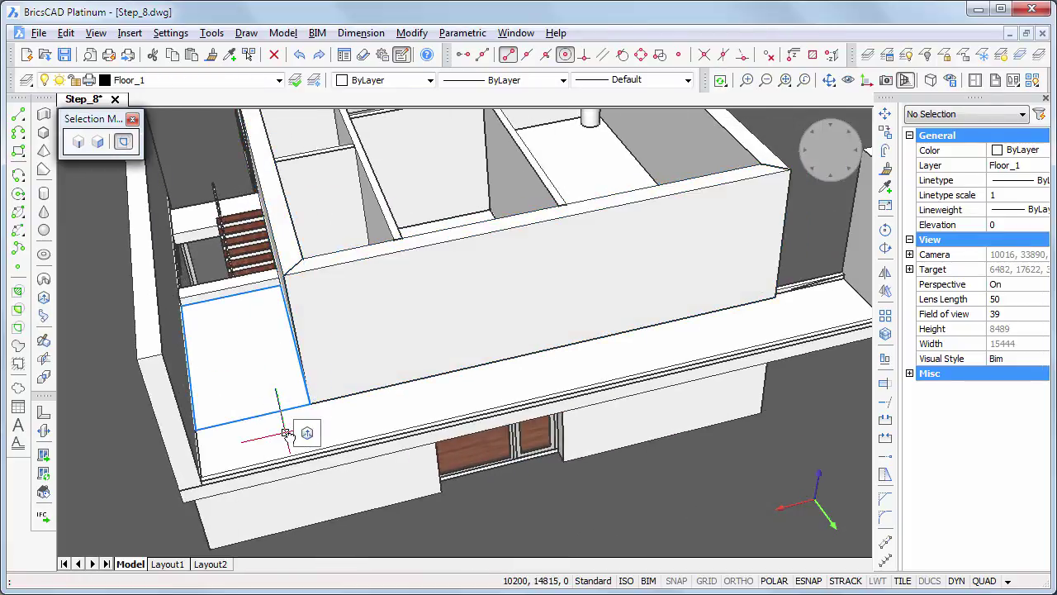
pyautogui.click(353, 421)
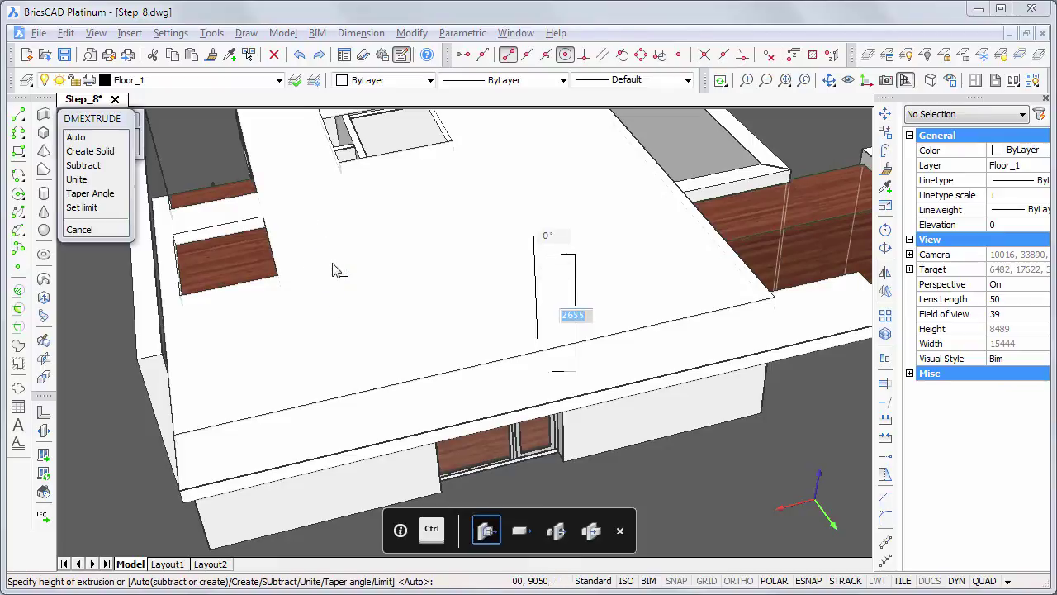
pyautogui.write('100')
pyautogui.press('Return')
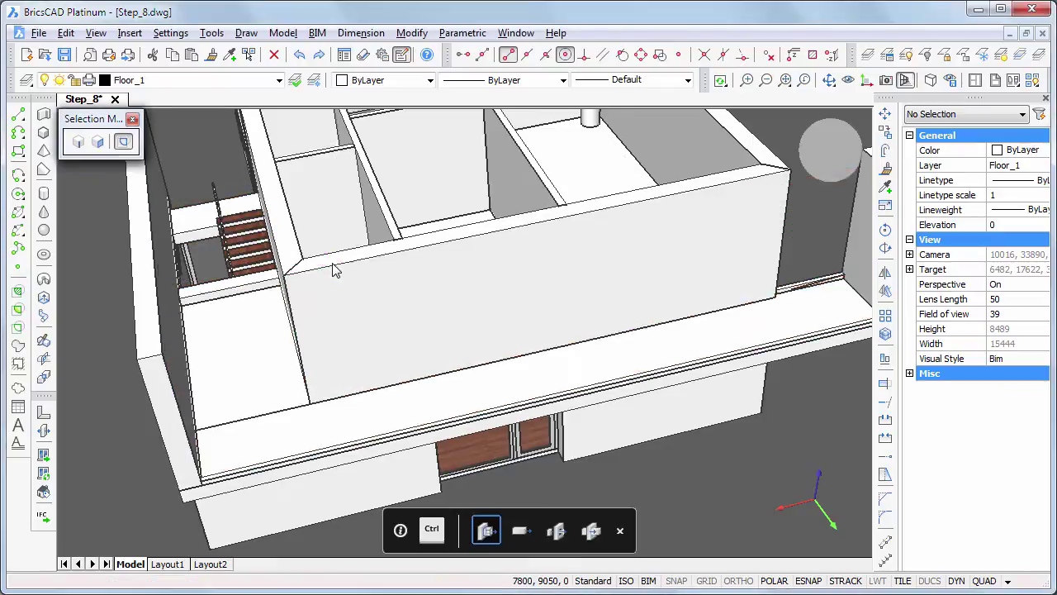
# Extrude the L-shaped floor boundary of the front terrace, between its outer curb and the house, into a floor solid.
pyautogui.keyDown('shift'); pyautogui.moveTo(583, 315); pyautogui.dragTo(363, 328, button='middle'); pyautogui.keyUp('shift')
pyautogui.keyDown('ctrl'); pyautogui.keyDown('shift'); pyautogui.moveTo(363, 328); pyautogui.dragTo(502, 416); pyautogui.keyUp('shift'); pyautogui.keyUp('ctrl')
pyautogui.moveTo(502, 415); pyautogui.dragTo(356, 320, button='middle')
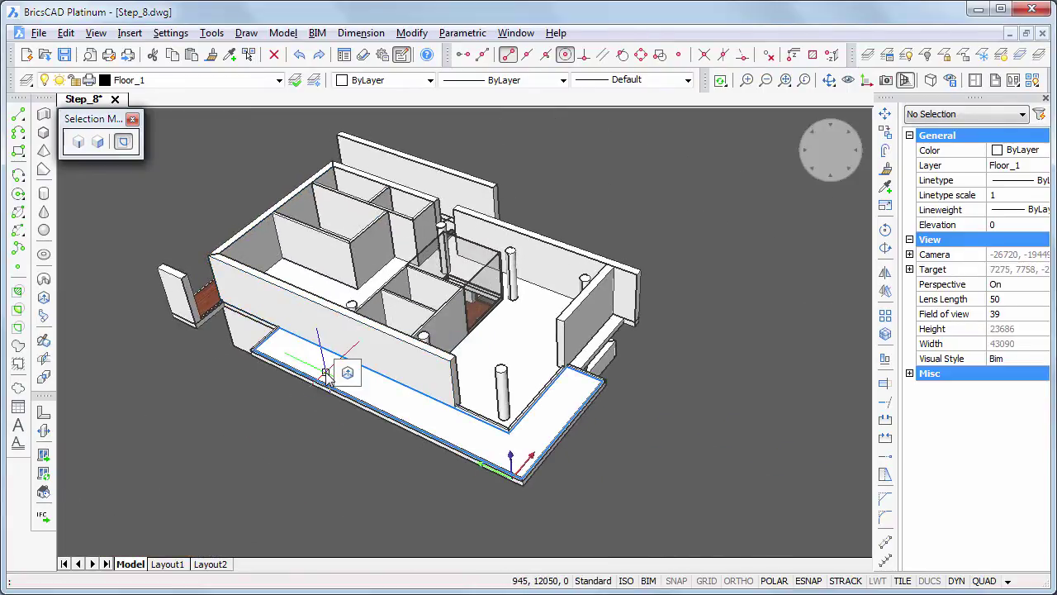
pyautogui.click(327, 373)
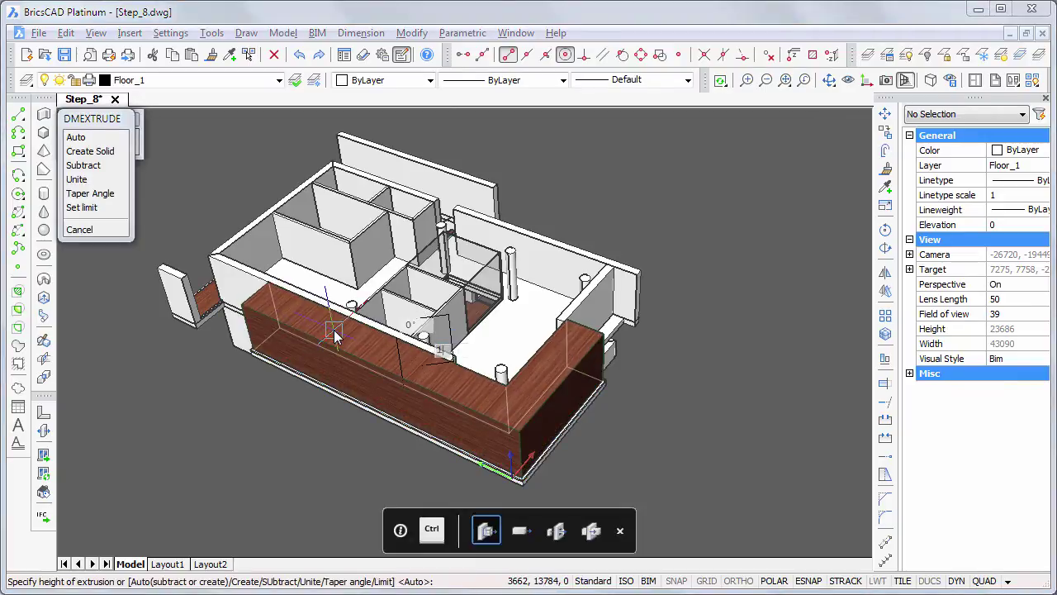
pyautogui.press('Escape')
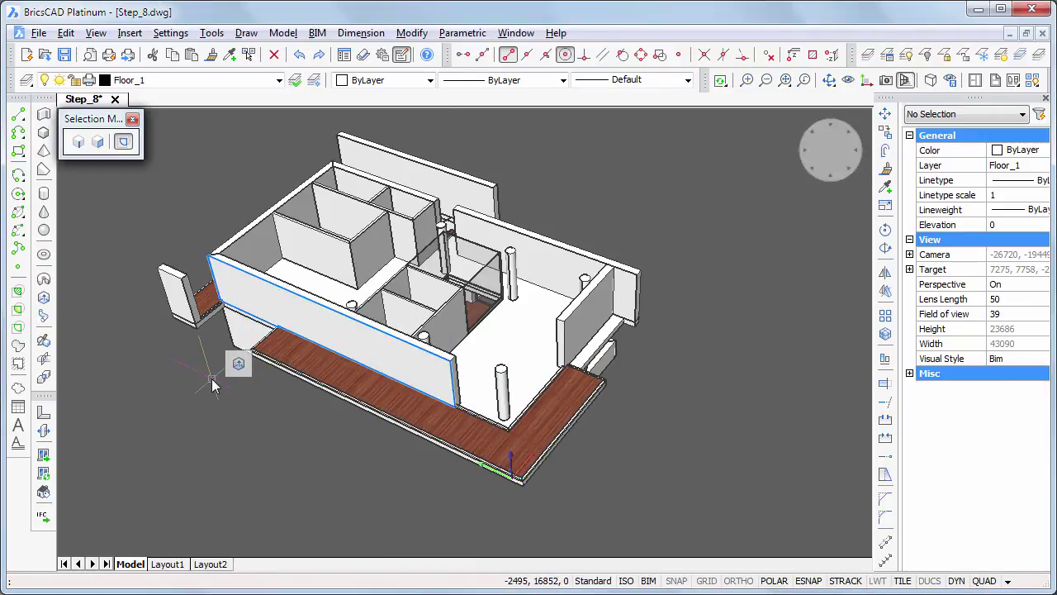
# Extrude the detected interior floor boundaries of all first-floor rooms together into floor solids around the walls and columns.
pyautogui.keyDown('shift'); pyautogui.moveTo(235, 384); pyautogui.dragTo(252, 467, button='middle'); pyautogui.keyUp('shift')
pyautogui.scroll(1, 258, 470)
pyautogui.scroll(2, 259, 471)
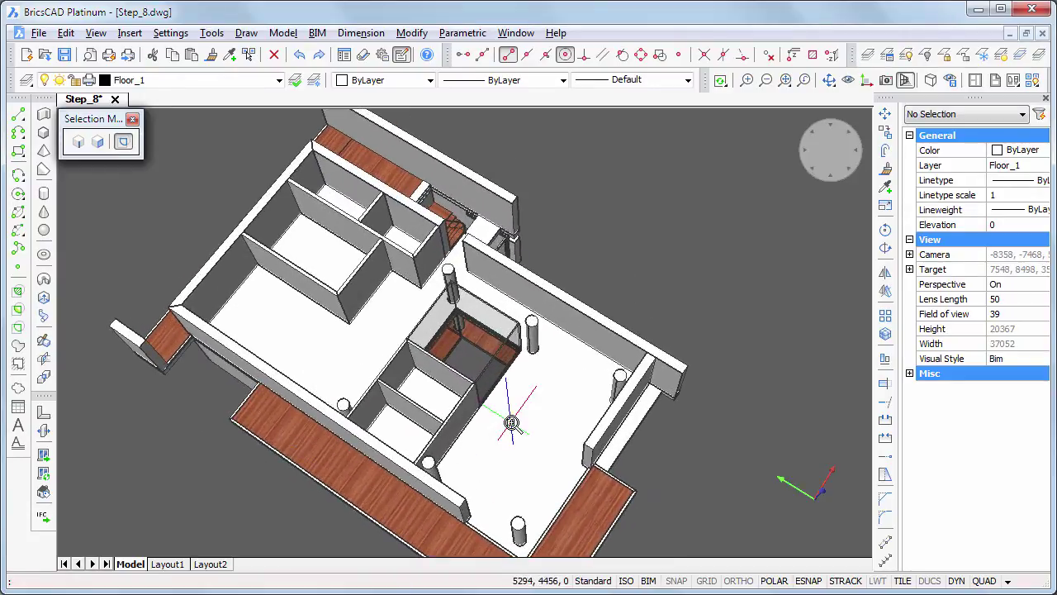
pyautogui.moveTo(517, 425)
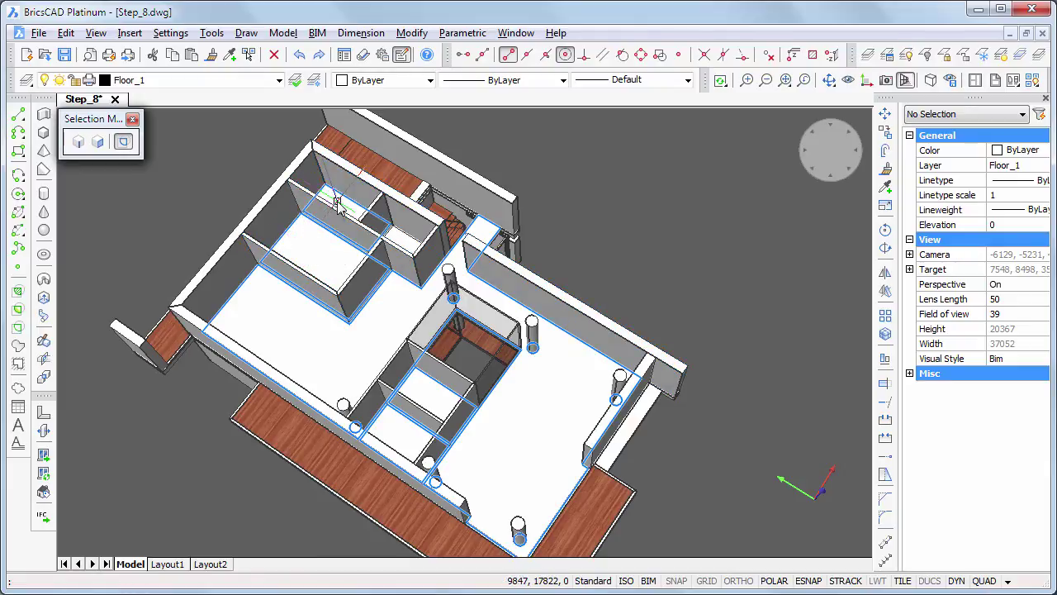
pyautogui.click(404, 241)
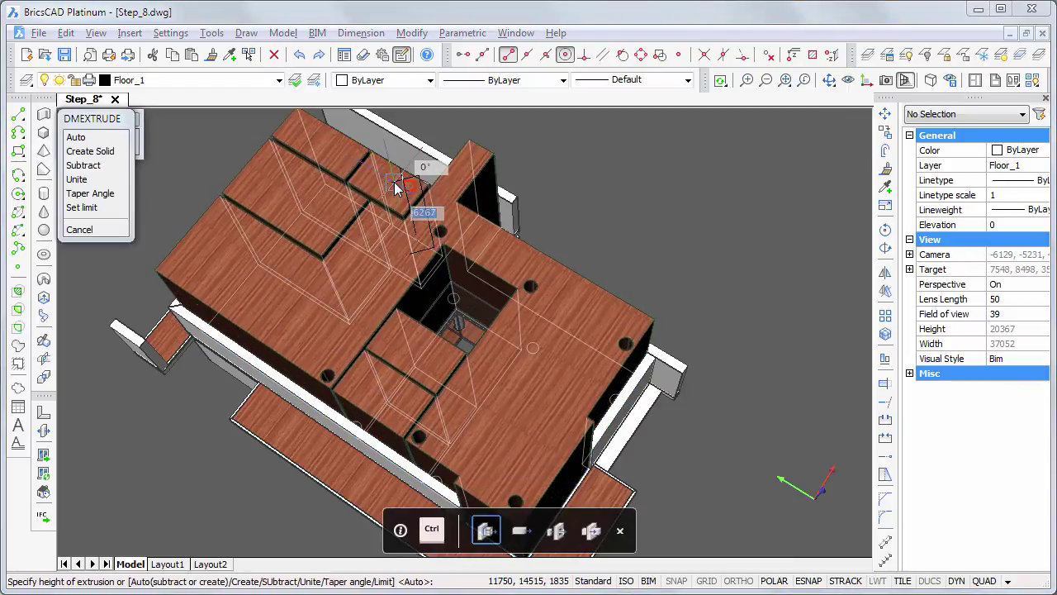
pyautogui.press('Return')
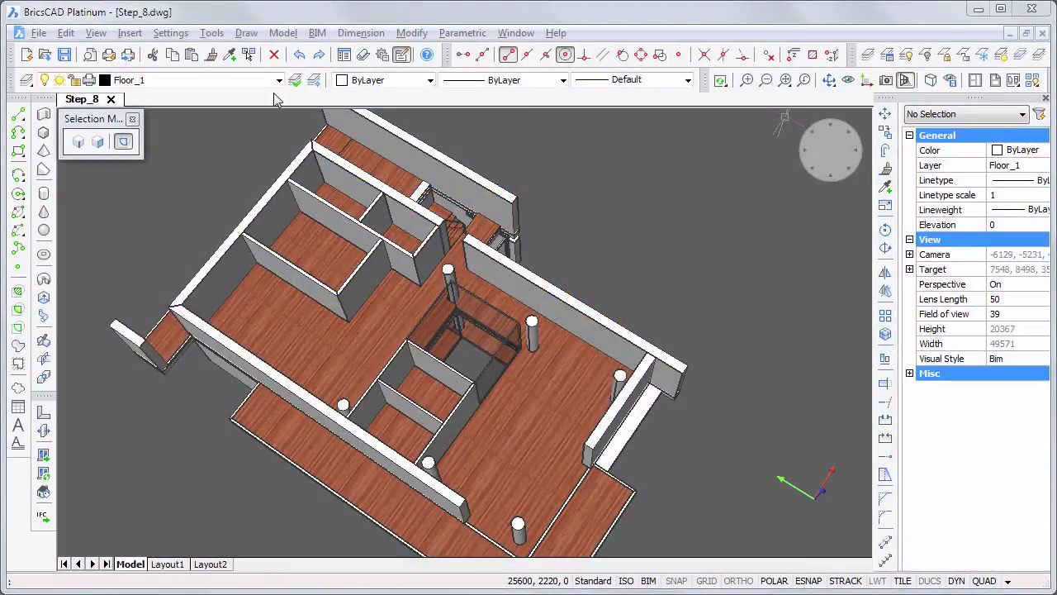
# Make Parapet the current layer.
pyautogui.click(279, 80)
pyautogui.moveTo(279, 186); pyautogui.dragTo(279, 290)
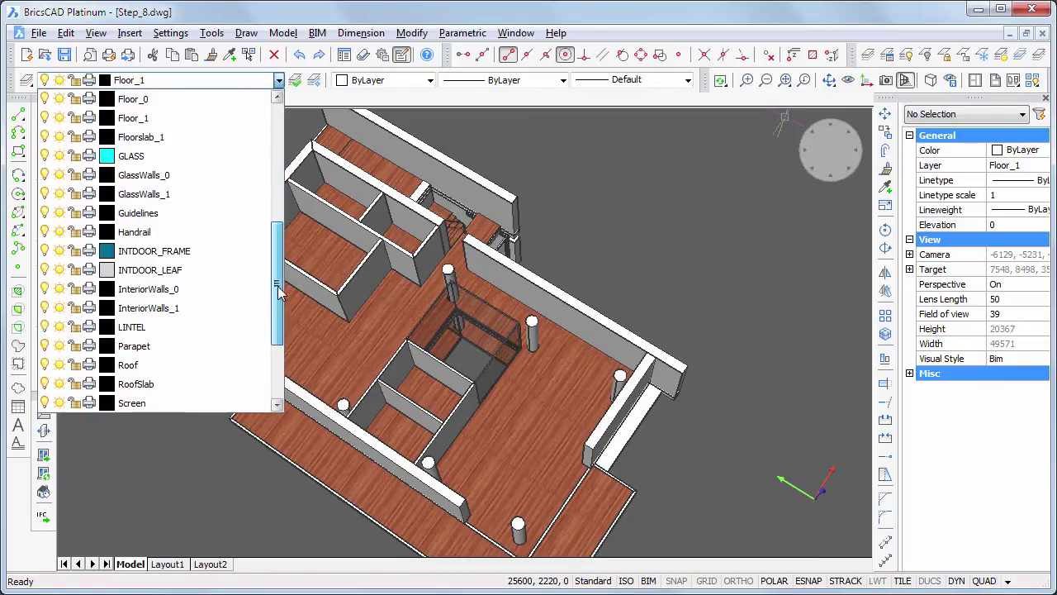
pyautogui.click(158, 346)
pyautogui.keyDown('shift'); pyautogui.moveTo(196, 490); pyautogui.dragTo(190, 463, button='middle'); pyautogui.keyUp('shift')
pyautogui.keyDown('ctrl'); pyautogui.keyDown('shift'); pyautogui.moveTo(191, 471); pyautogui.dragTo(186, 428); pyautogui.keyUp('shift'); pyautogui.keyUp('ctrl')
pyautogui.scroll(5, 327, 335)
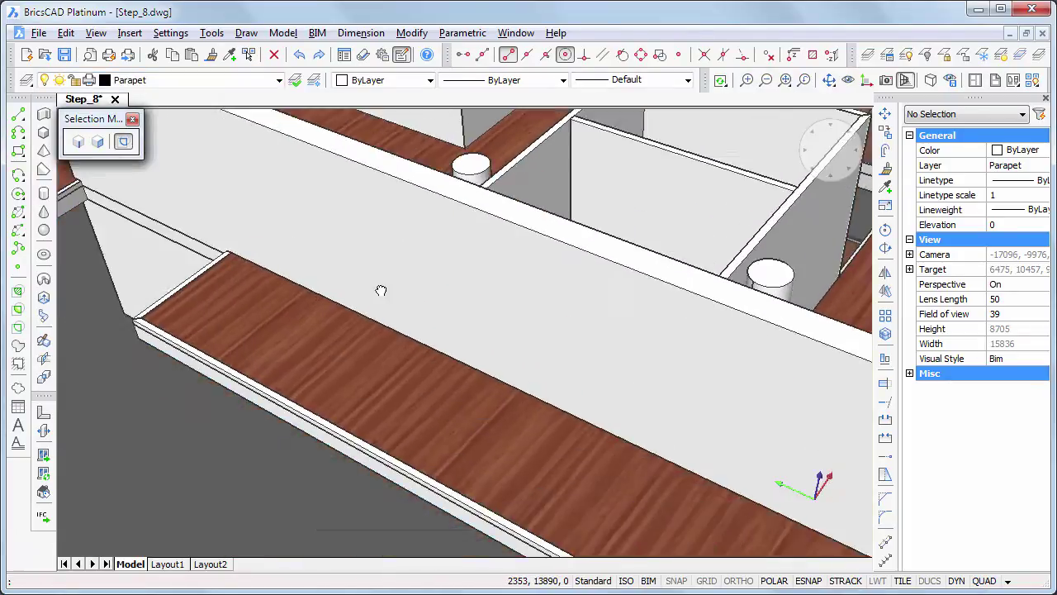
# Trace a polysolid path along the inner curb edge of the L-shaped terrace, from the short end around both outer corners to the opposite end.
pyautogui.click(45, 116)
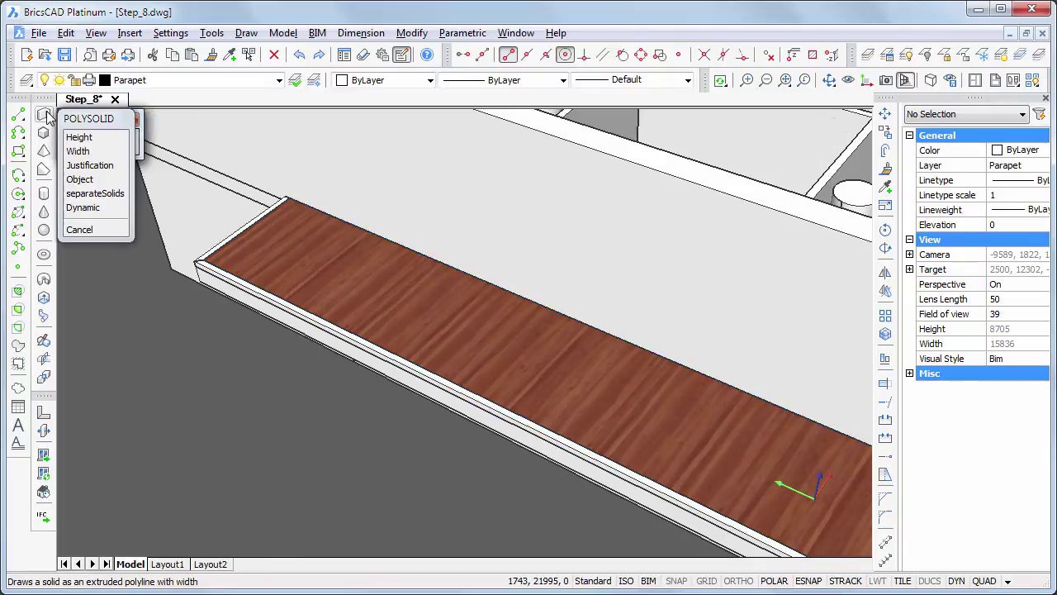
pyautogui.click(294, 200)
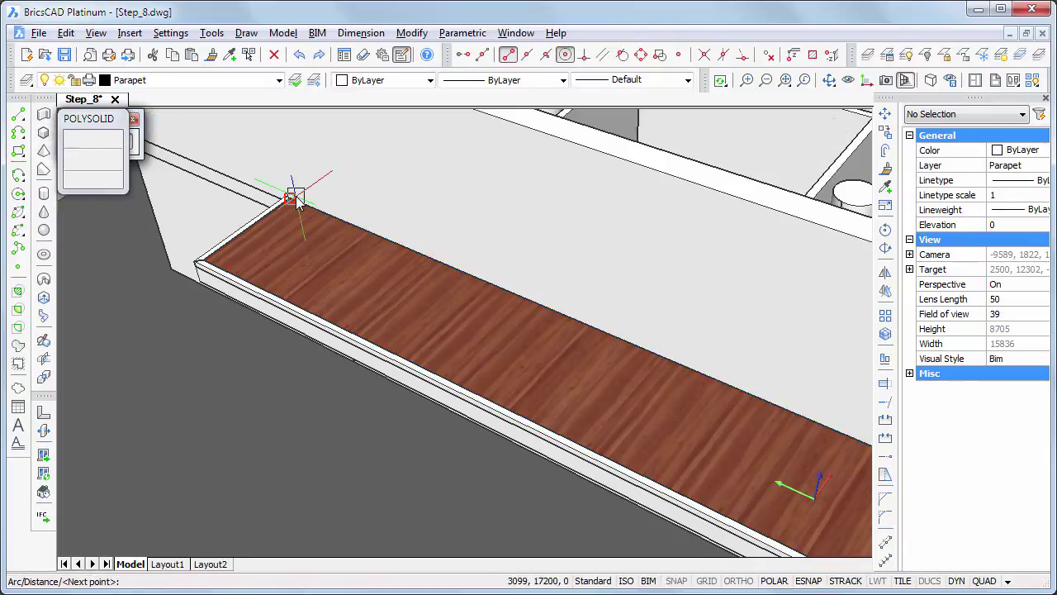
pyautogui.click(203, 263)
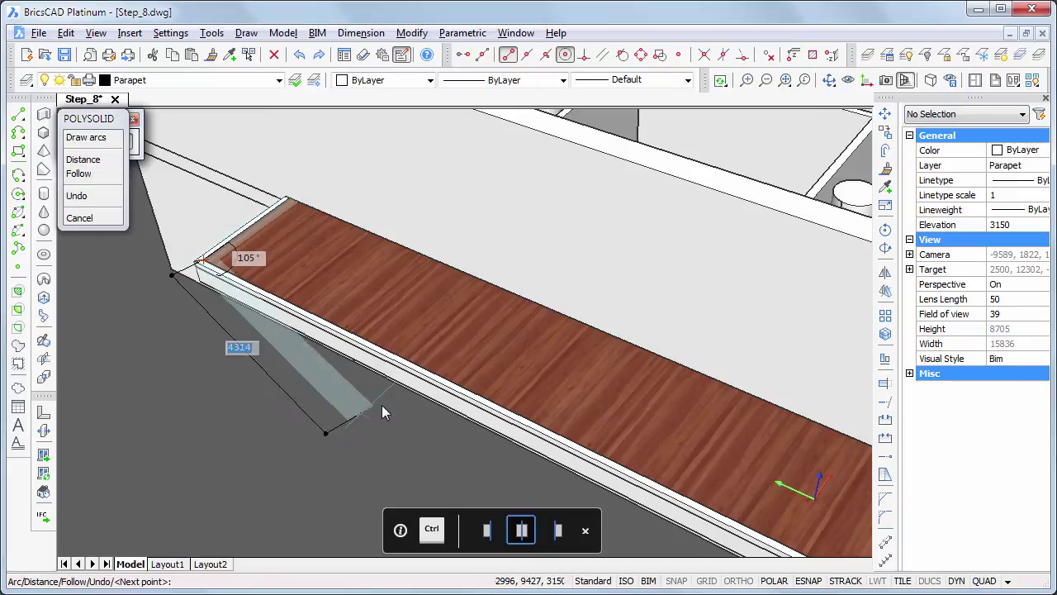
pyautogui.moveTo(438, 422); pyautogui.dragTo(201, 302, button='middle')
pyautogui.moveTo(622, 410); pyautogui.dragTo(455, 349, button='middle')
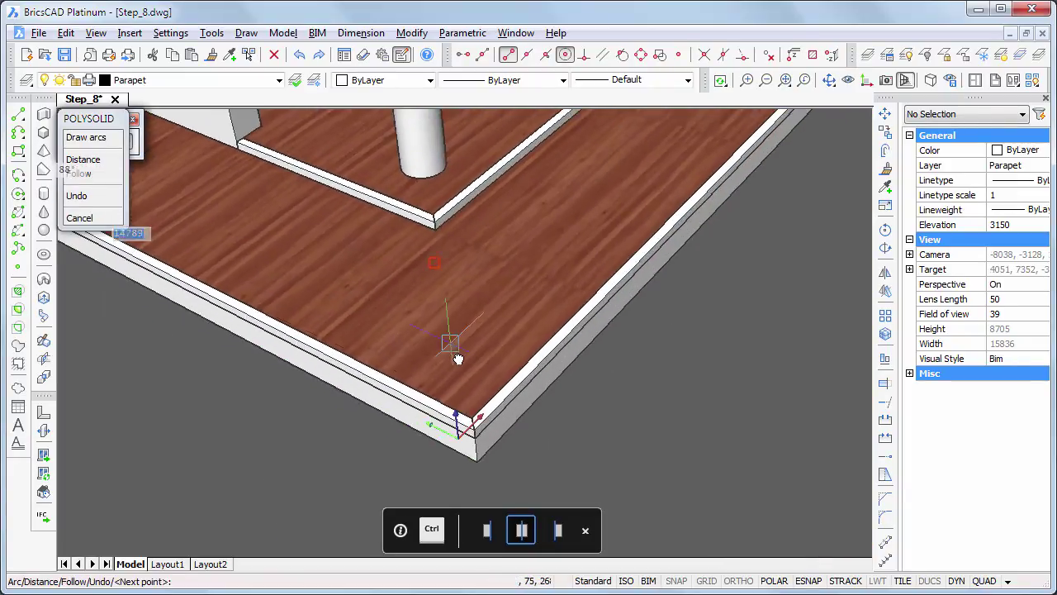
pyautogui.click(474, 416)
pyautogui.moveTo(717, 221); pyautogui.dragTo(545, 349, button='middle')
pyautogui.click(533, 323)
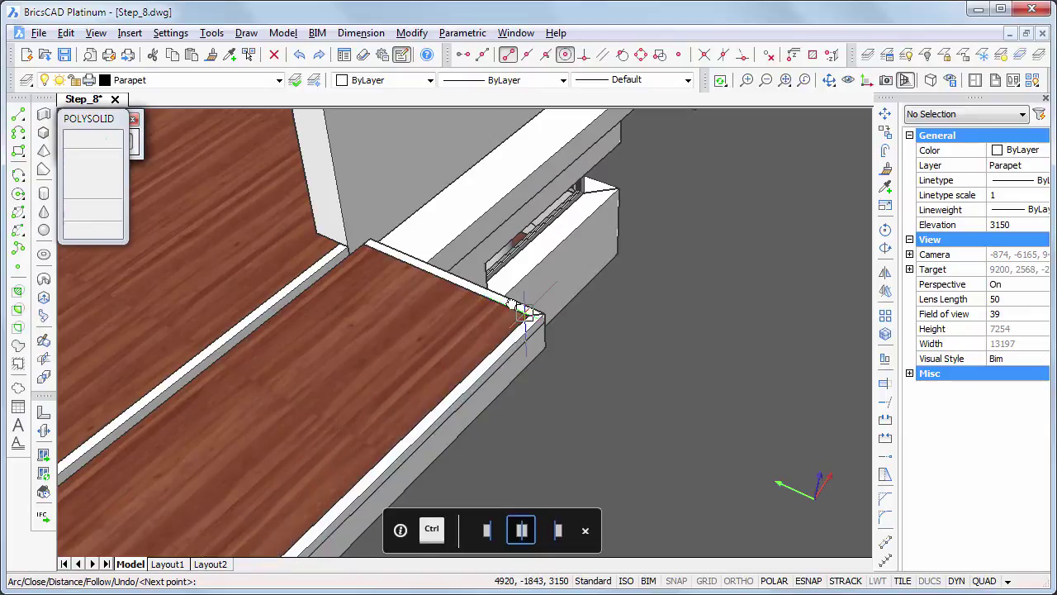
pyautogui.click(363, 243)
pyautogui.press('Return')
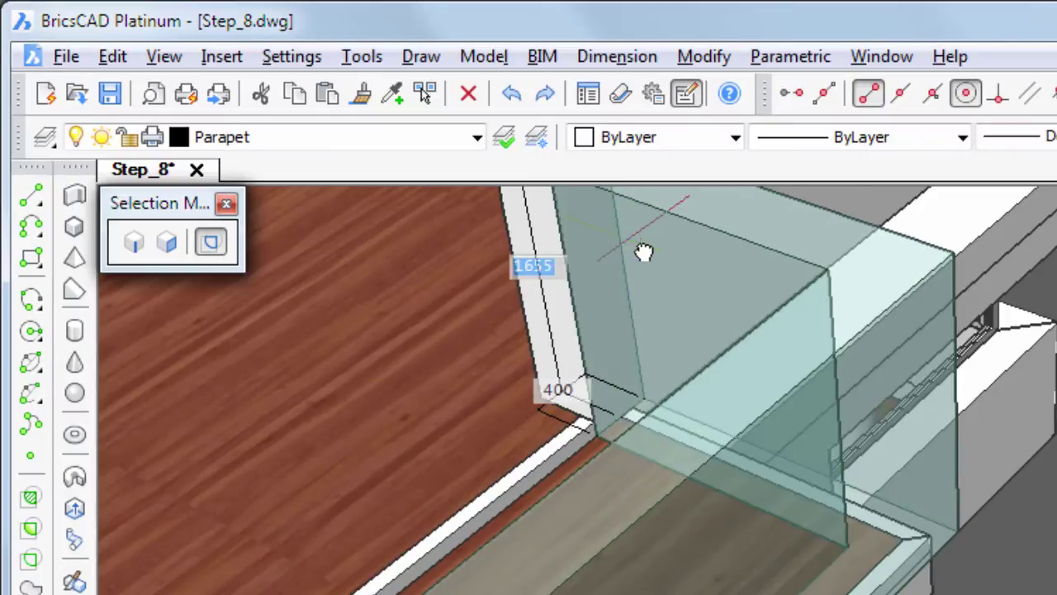
# Give the terrace parapet polysolid a height of 950 and a width of 20, justified inward.
pyautogui.write('950')
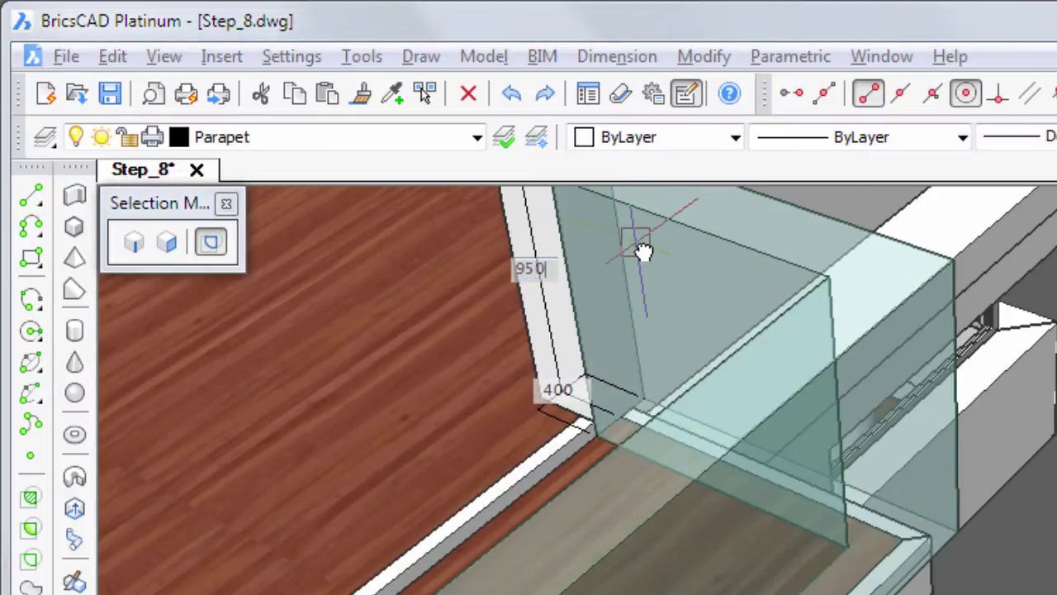
pyautogui.press('Tab')
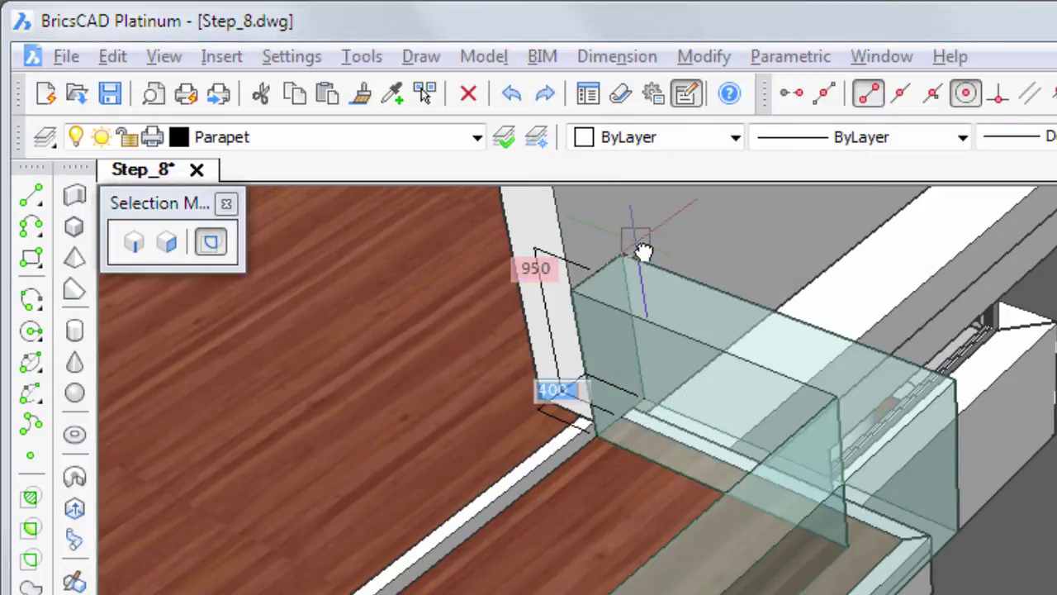
pyautogui.write('20')
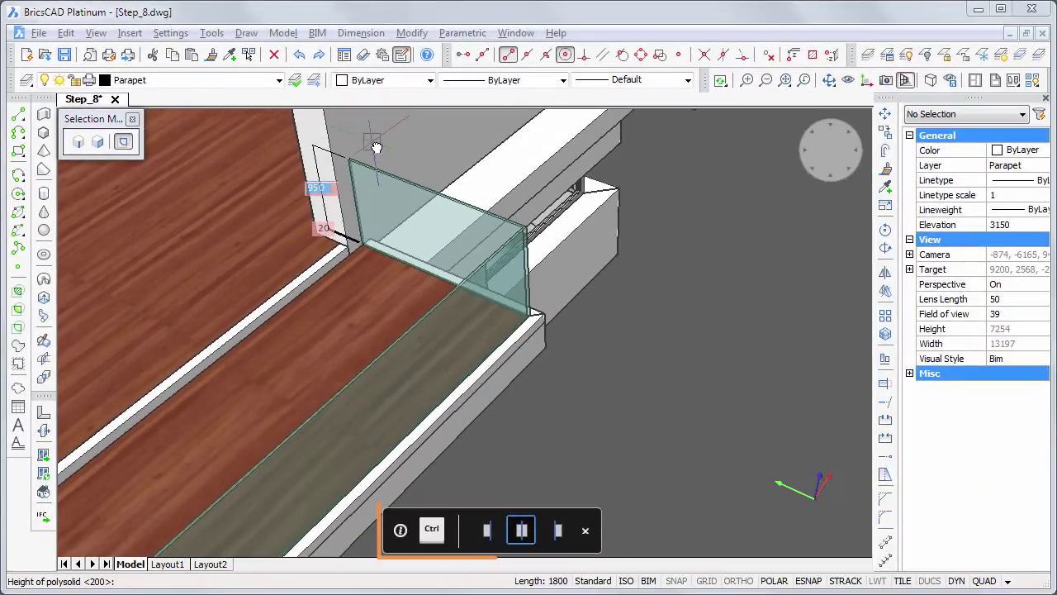
pyautogui.press('ctrl')
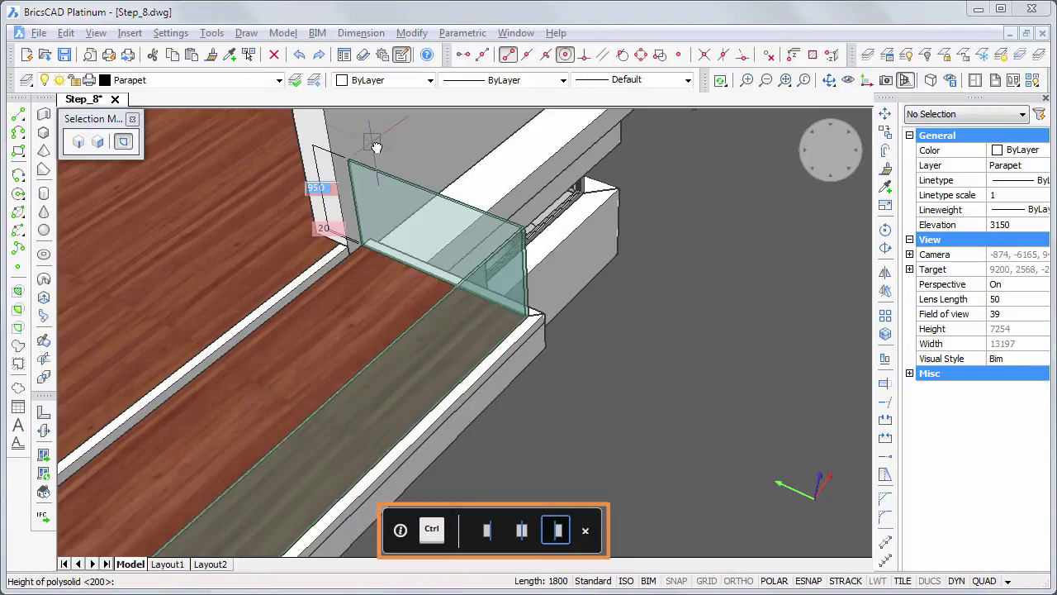
pyautogui.click(376, 147)
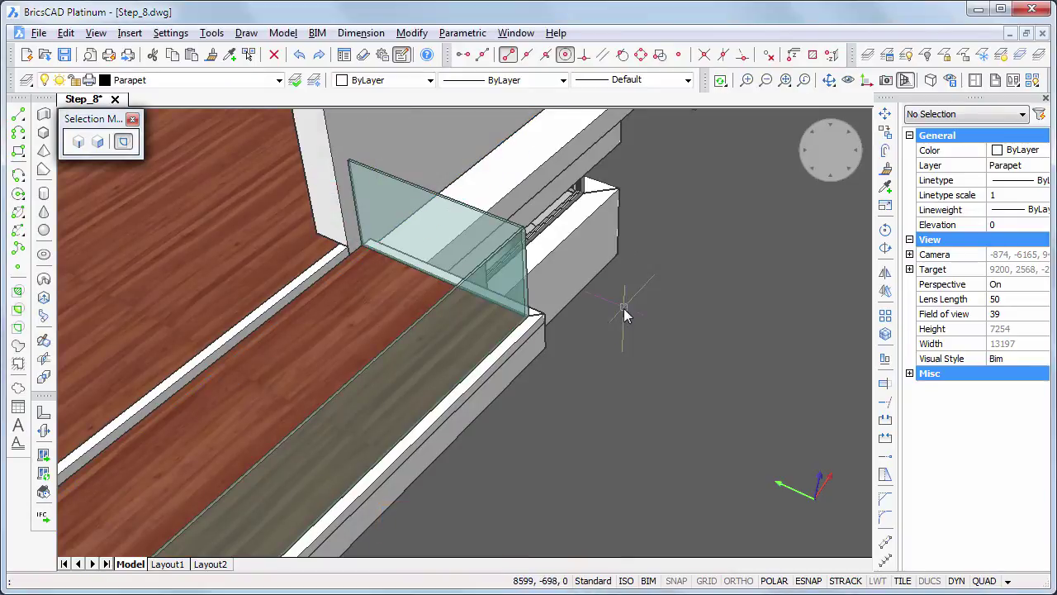
# Hide the freestanding end wall at the far end of the house to expose the floor and curb ends behind it.
pyautogui.scroll(-4, 627, 327)
pyautogui.moveTo(182, 433); pyautogui.dragTo(465, 496, button='middle')
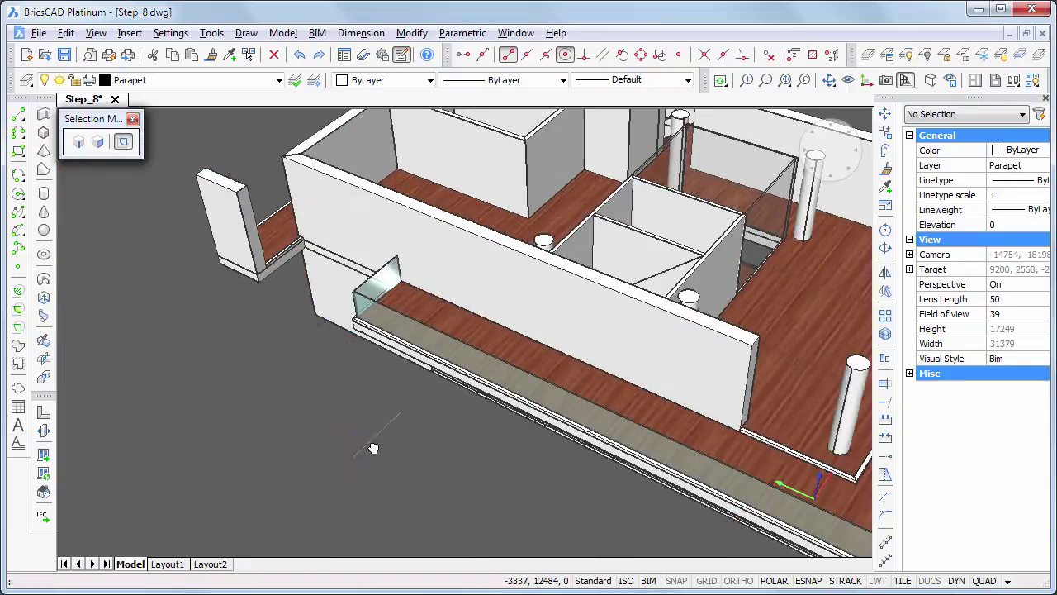
pyautogui.scroll(1, 288, 363)
pyautogui.scroll(3, 289, 363)
pyautogui.moveTo(162, 237); pyautogui.dragTo(443, 369, button='middle')
pyautogui.scroll(1, 410, 307)
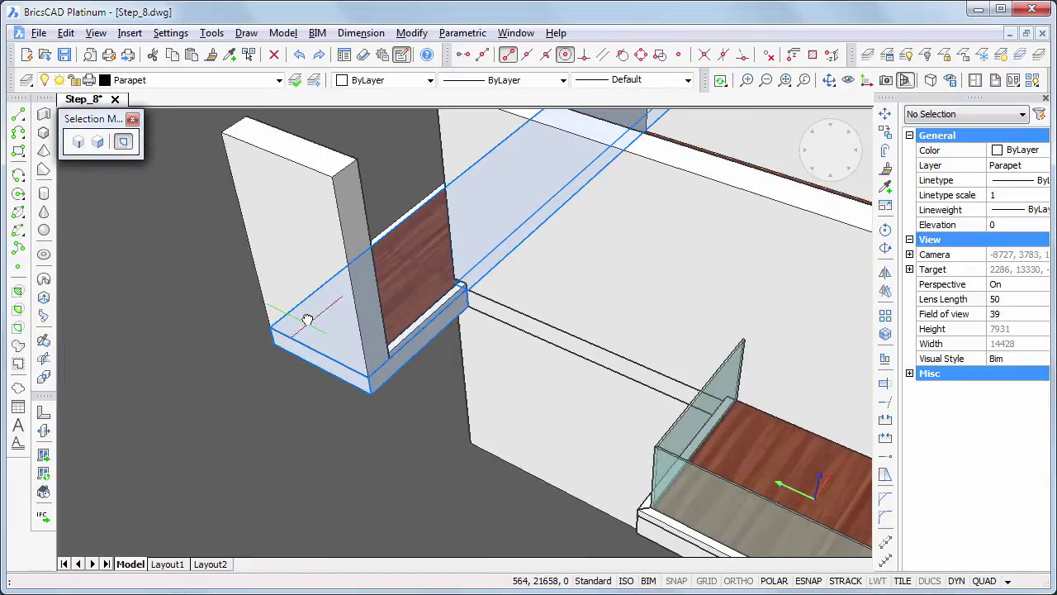
pyautogui.rightClick(304, 240)
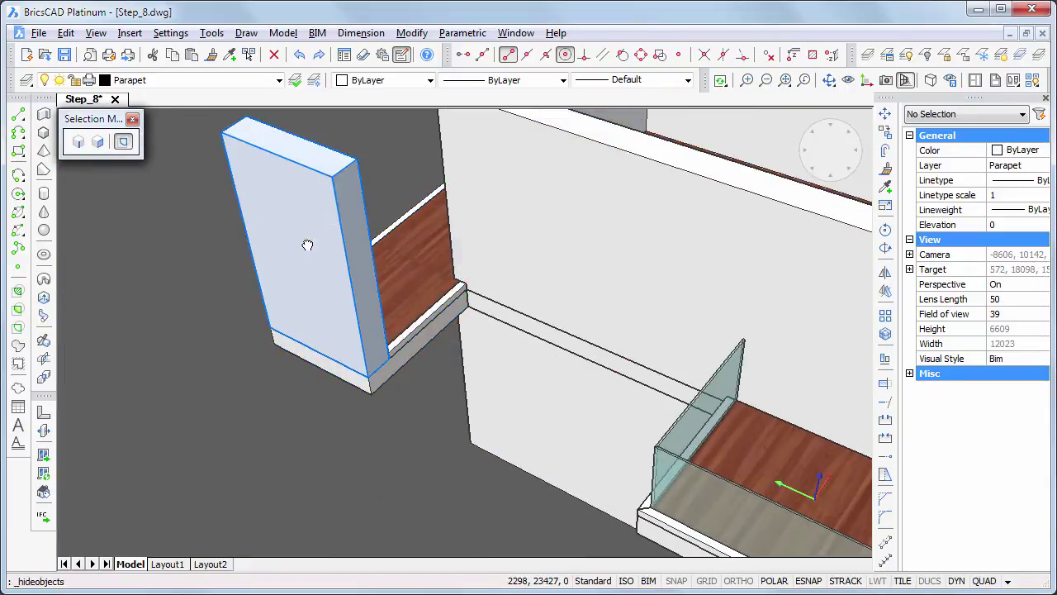
pyautogui.scroll(5, 417, 408)
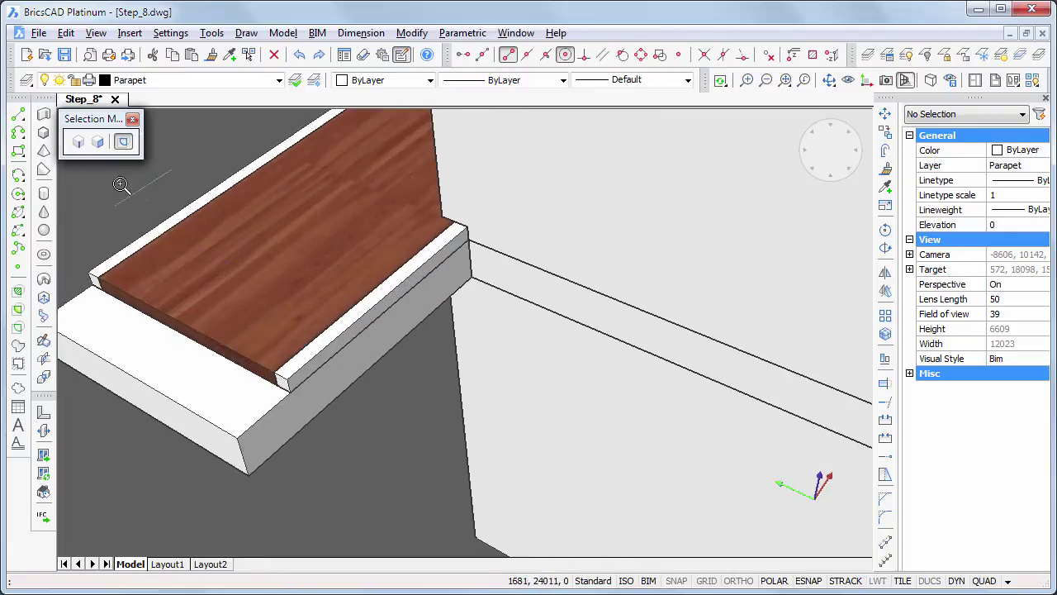
# Add a parapet polysolid with the default height of 950 along the short curb between the hidden end wall and the house.
pyautogui.click(43, 116)
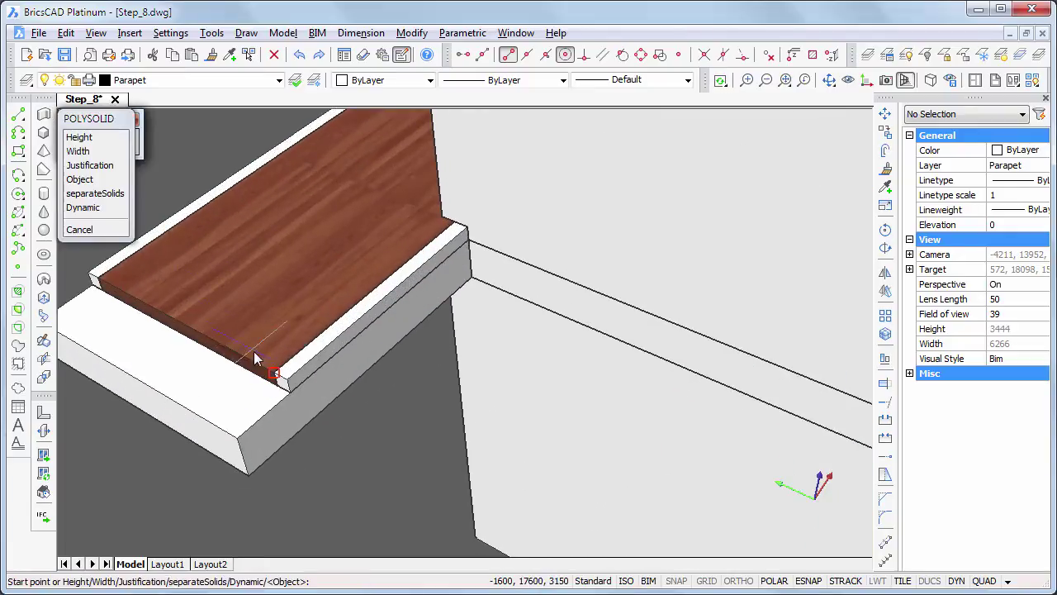
pyautogui.click(275, 374)
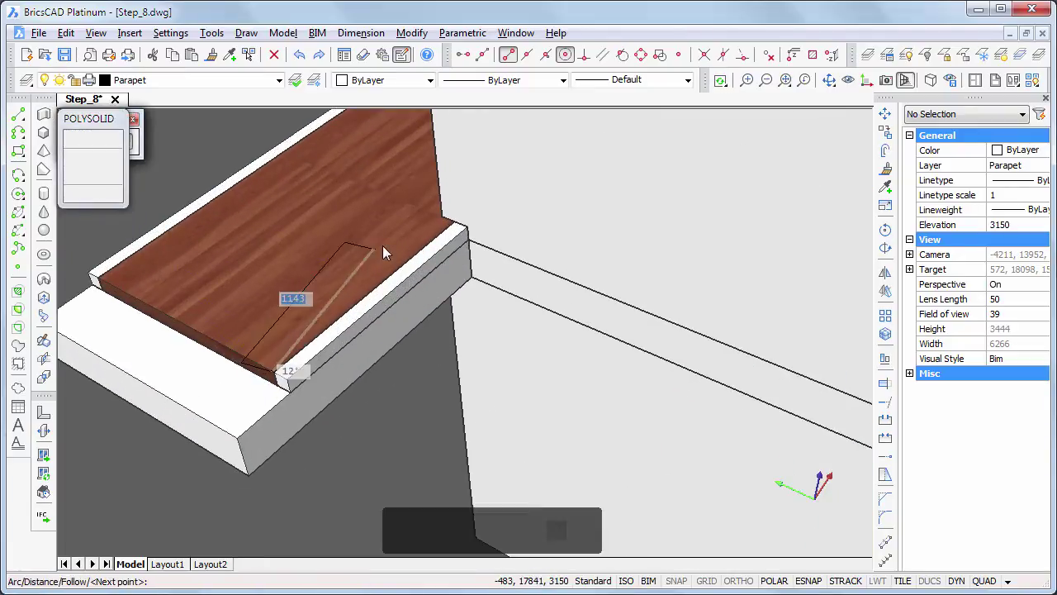
pyautogui.click(427, 237)
pyautogui.press('Return')
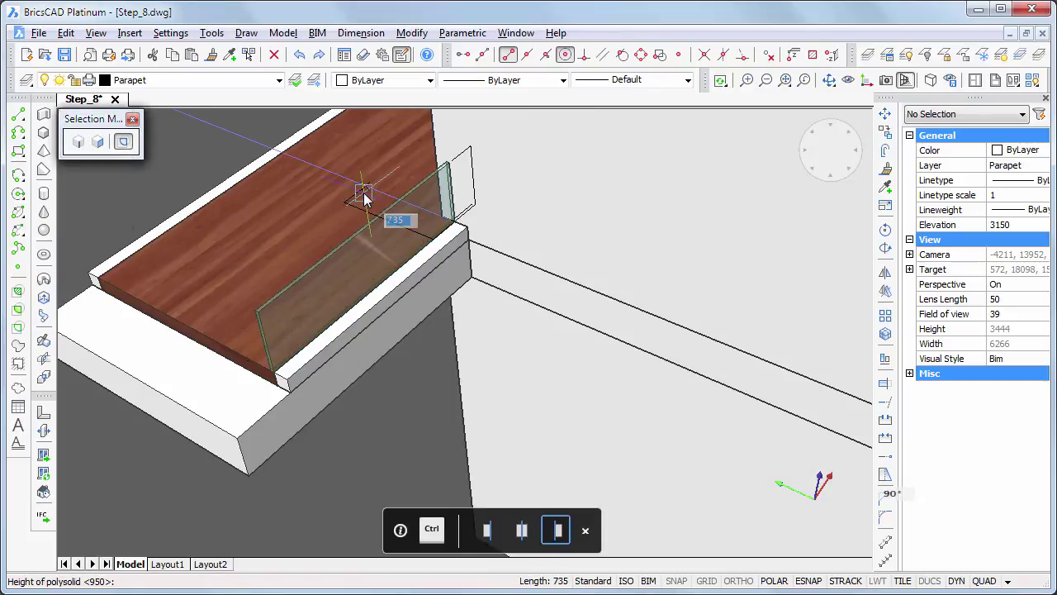
pyautogui.keyDown('shift'); pyautogui.moveTo(108, 324); pyautogui.dragTo(394, 433, button='middle'); pyautogui.keyUp('shift')
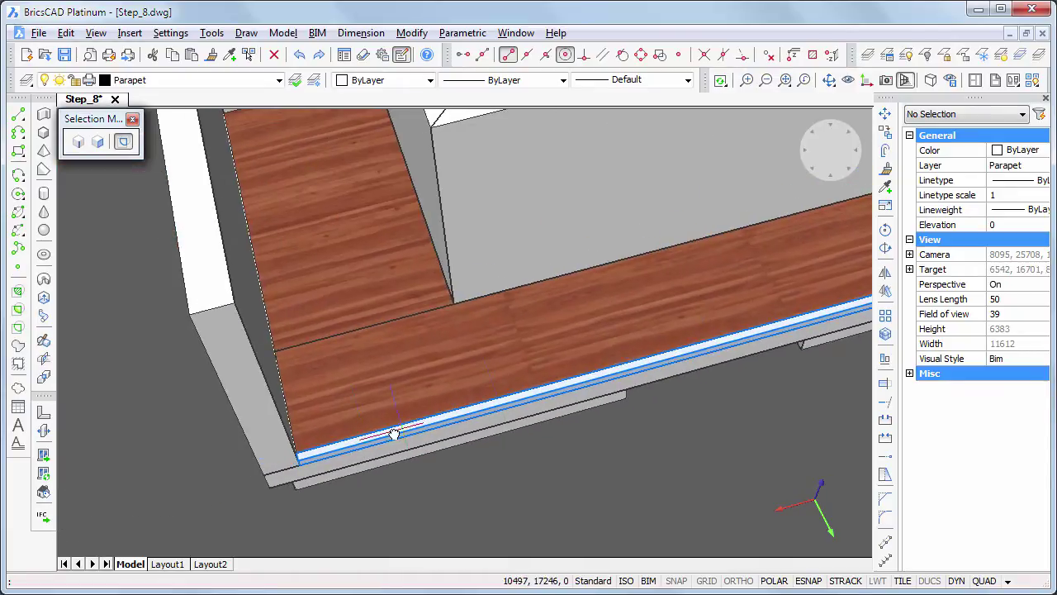
# Add a parapet polysolid along the inner edge of the long rear curb and unhide the hidden end wall.
pyautogui.click(44, 132)
pyautogui.click(295, 444)
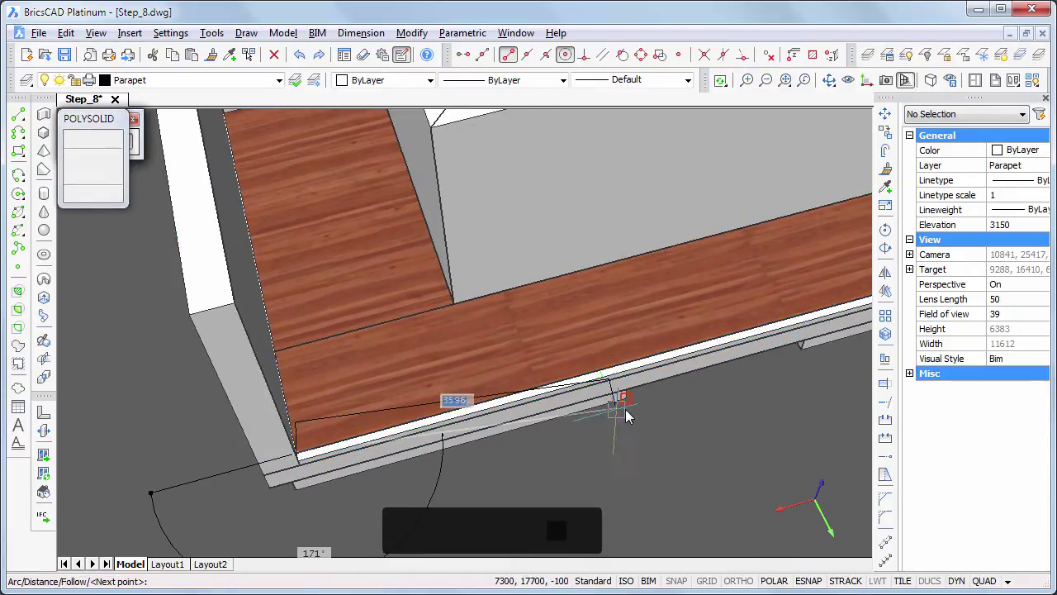
pyautogui.moveTo(705, 410); pyautogui.dragTo(290, 446, button='middle')
pyautogui.moveTo(629, 329); pyautogui.dragTo(368, 438, button='middle')
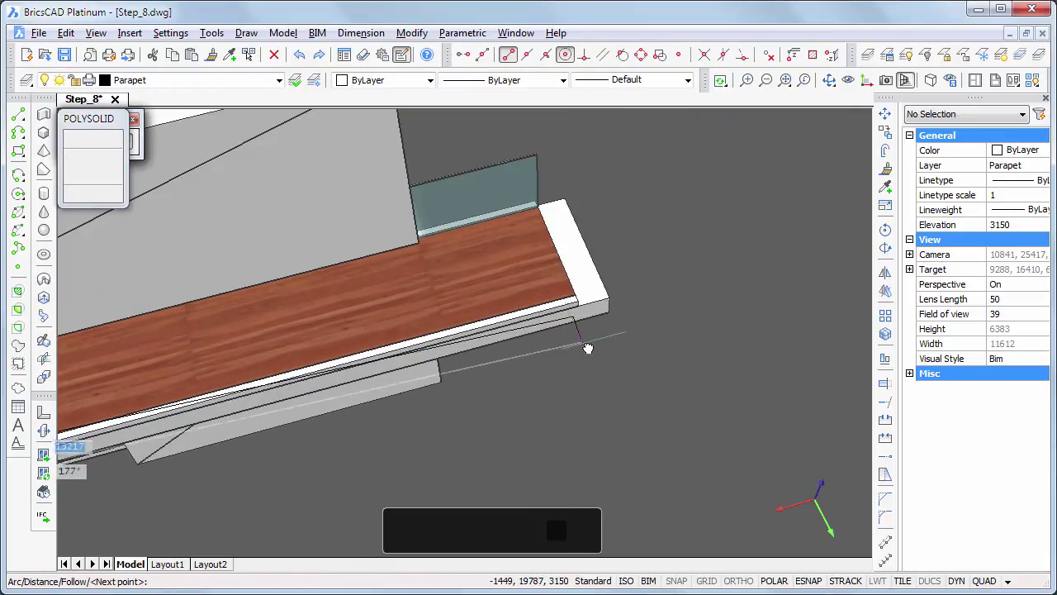
pyautogui.click(582, 303)
pyautogui.press('Return')
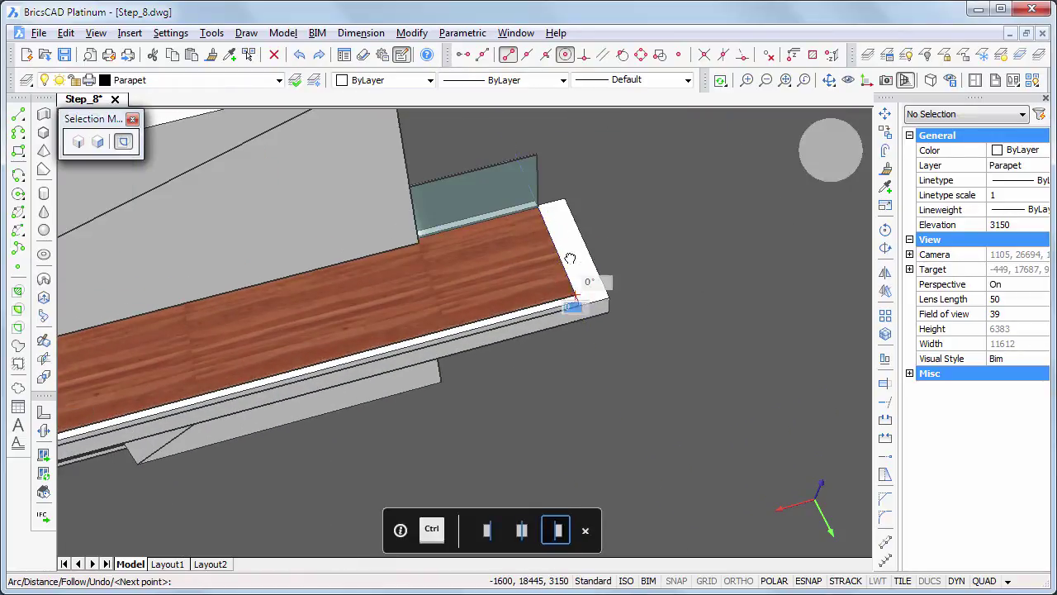
pyautogui.click(567, 254)
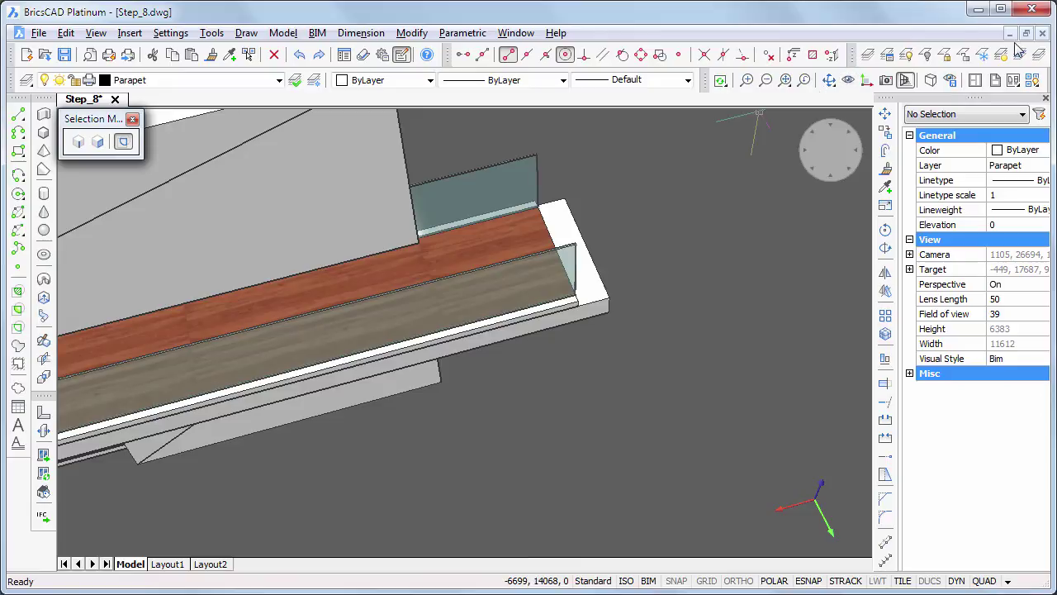
pyautogui.click(1034, 80)
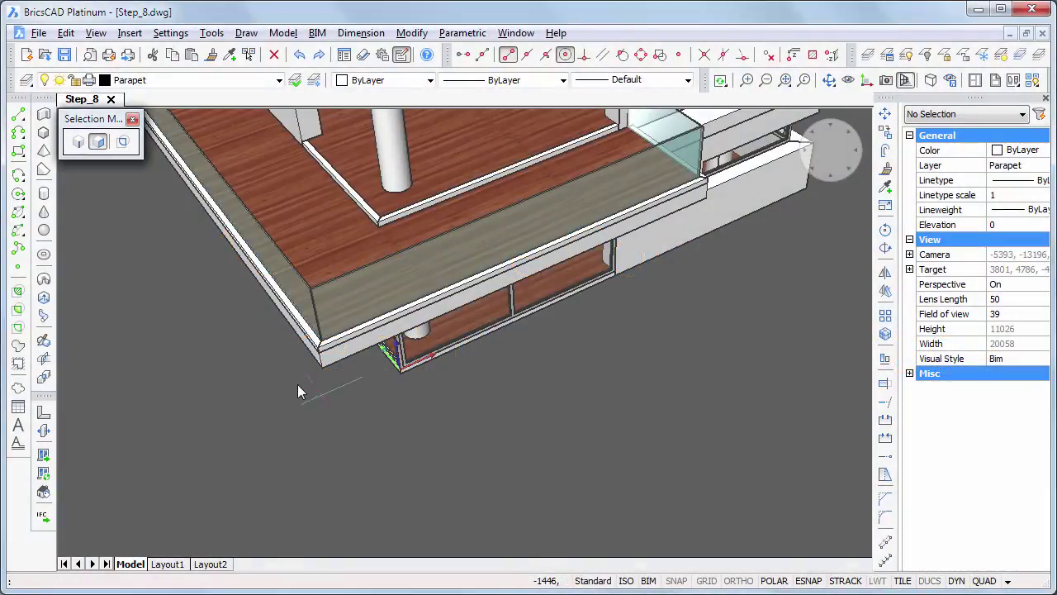
# Make Floorslab_1 the current layer.
pyautogui.click(279, 81)
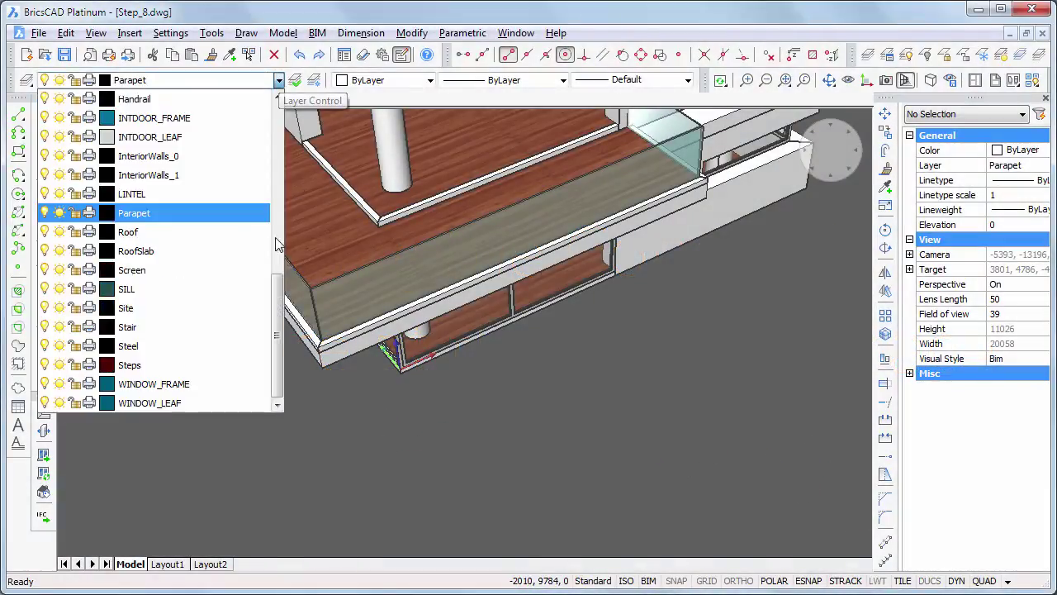
pyautogui.moveTo(278, 289); pyautogui.dragTo(281, 234)
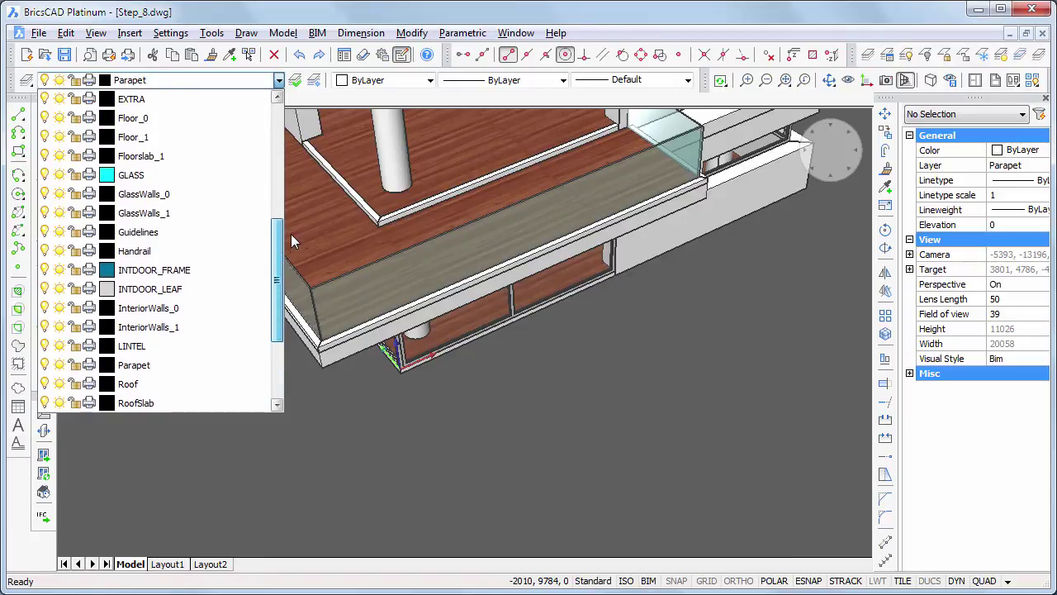
pyautogui.click(183, 160)
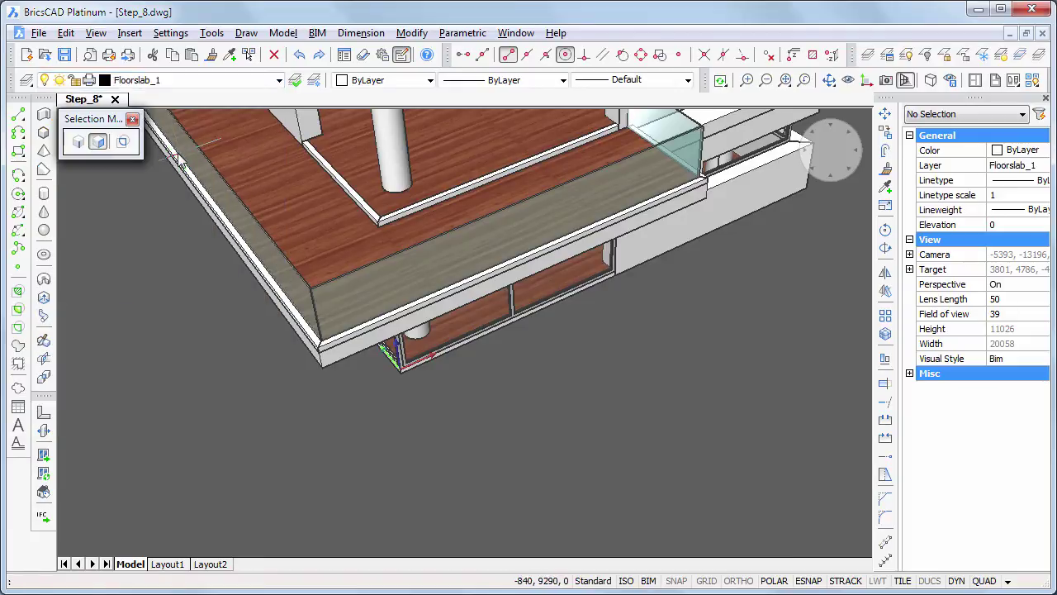
# Trace a polysolid path from the front slab's lower corner, 1000 outward, parallel to the slab edge, and back to its opposite corner.
pyautogui.click(43, 116)
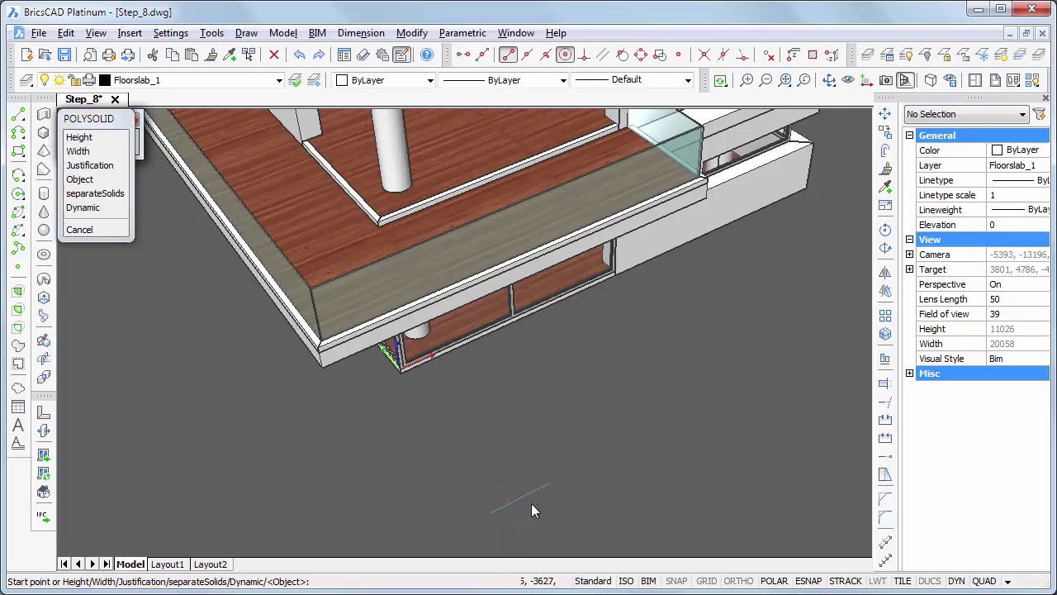
pyautogui.click(707, 201)
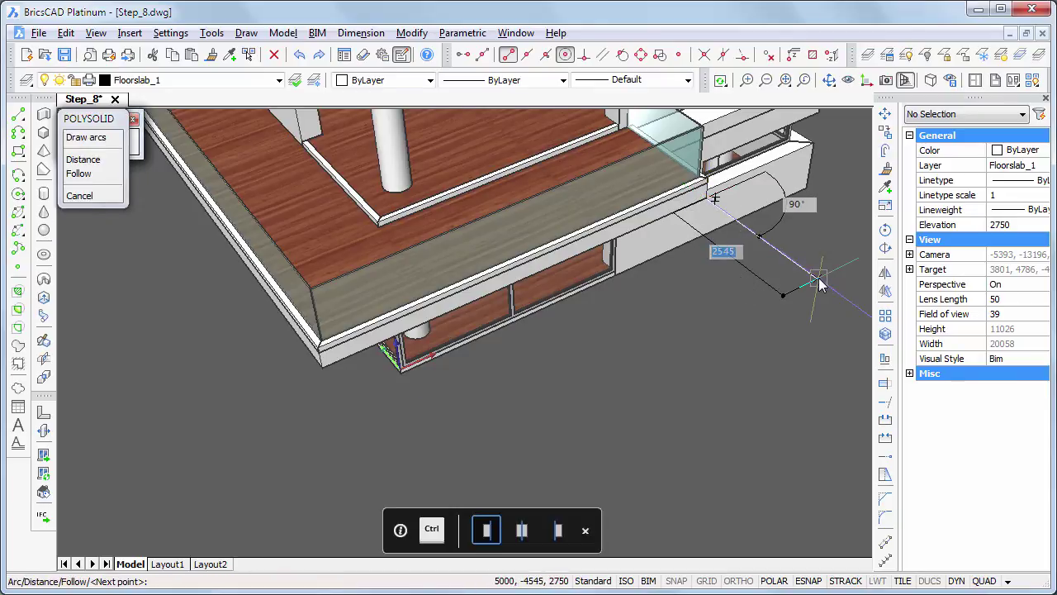
pyautogui.write('1000')
pyautogui.press('Return')
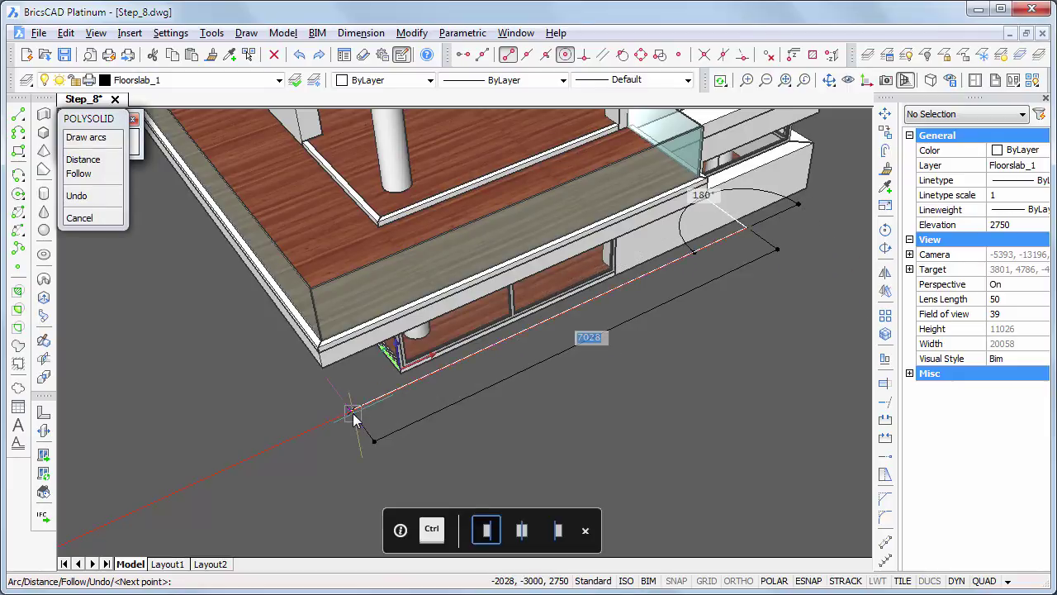
pyautogui.click(333, 370)
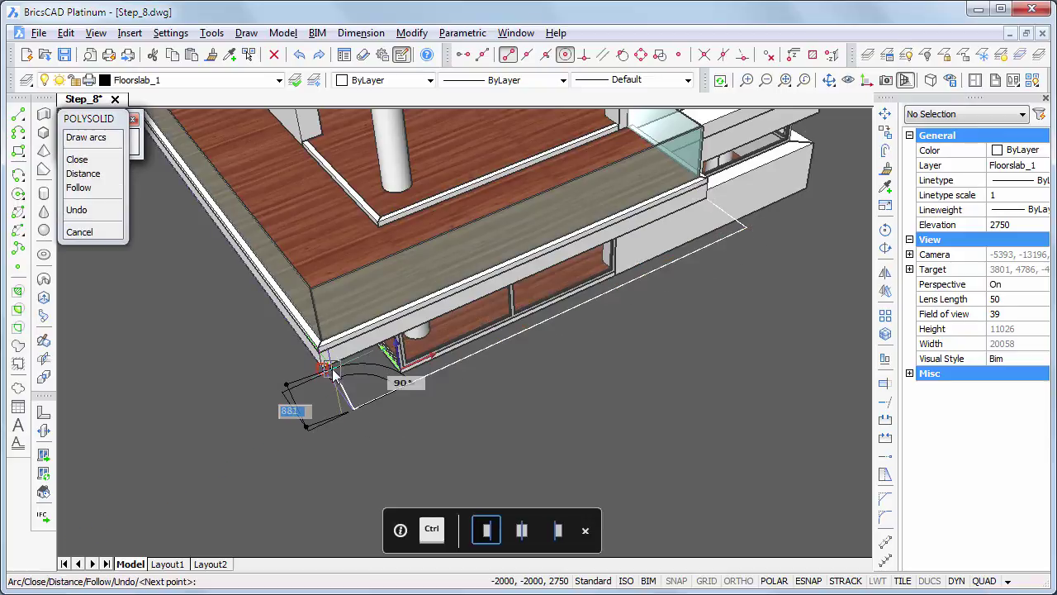
pyautogui.click(332, 368)
pyautogui.press('Return')
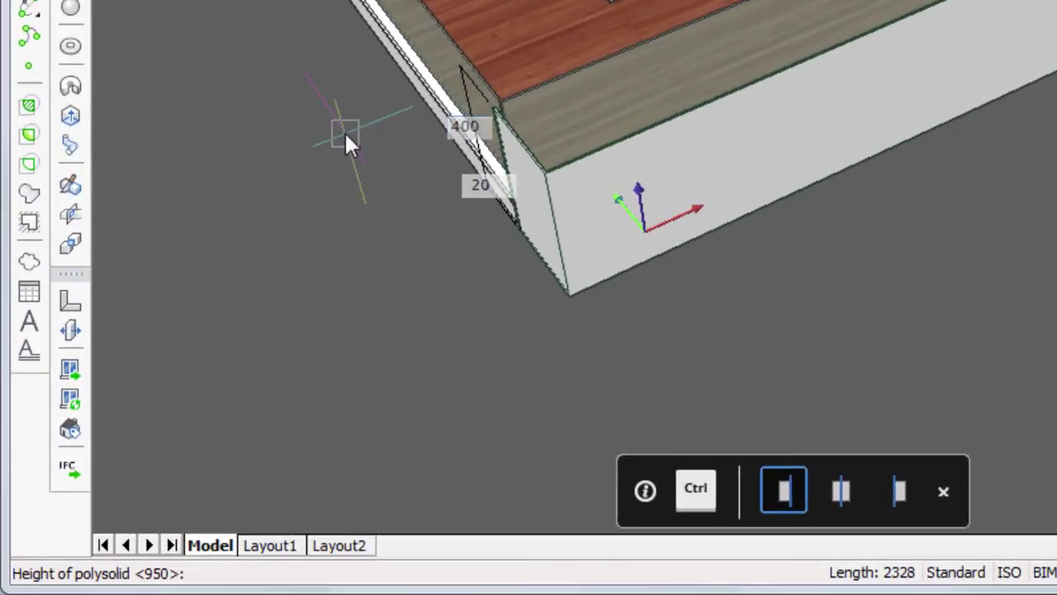
# Give the front frame polysolid a width of 300 and a height of 400, justified inward.
pyautogui.press('Tab')
pyautogui.write('300')
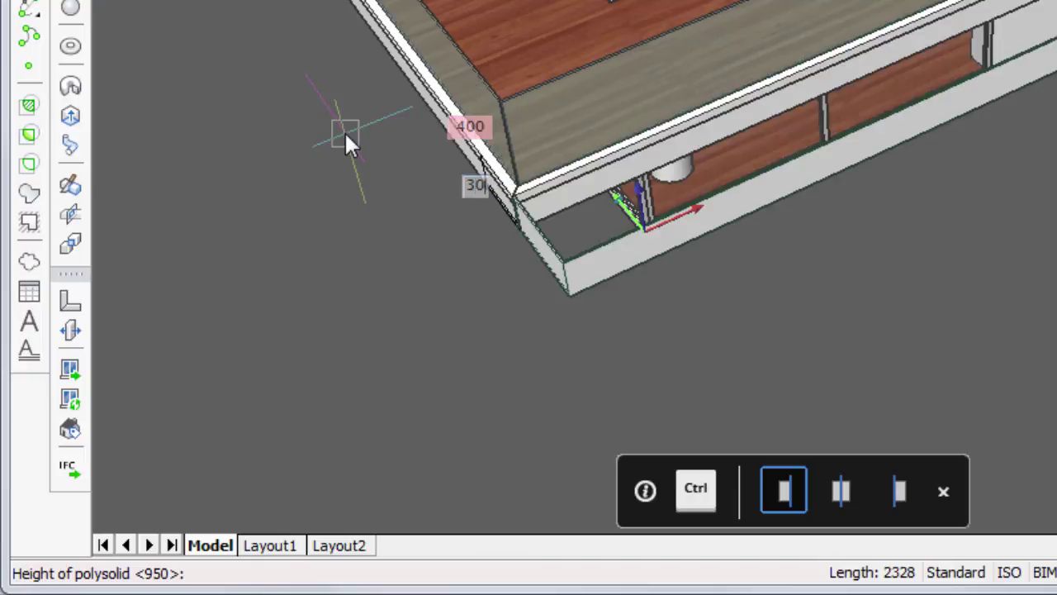
pyautogui.press('Tab')
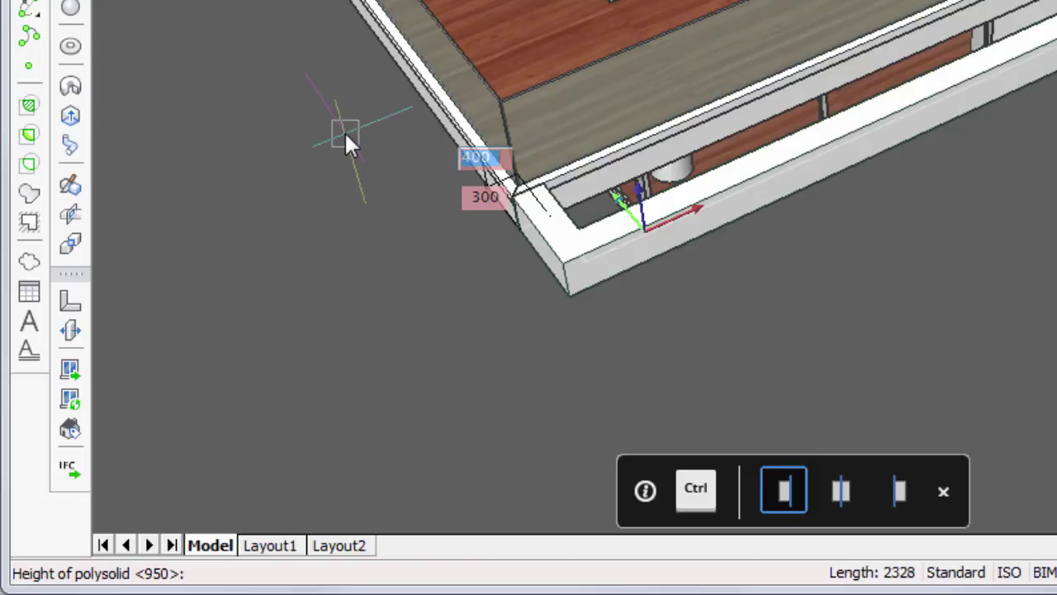
pyautogui.press('ctrl')
pyautogui.press('ctrl')
pyautogui.press('ctrl')
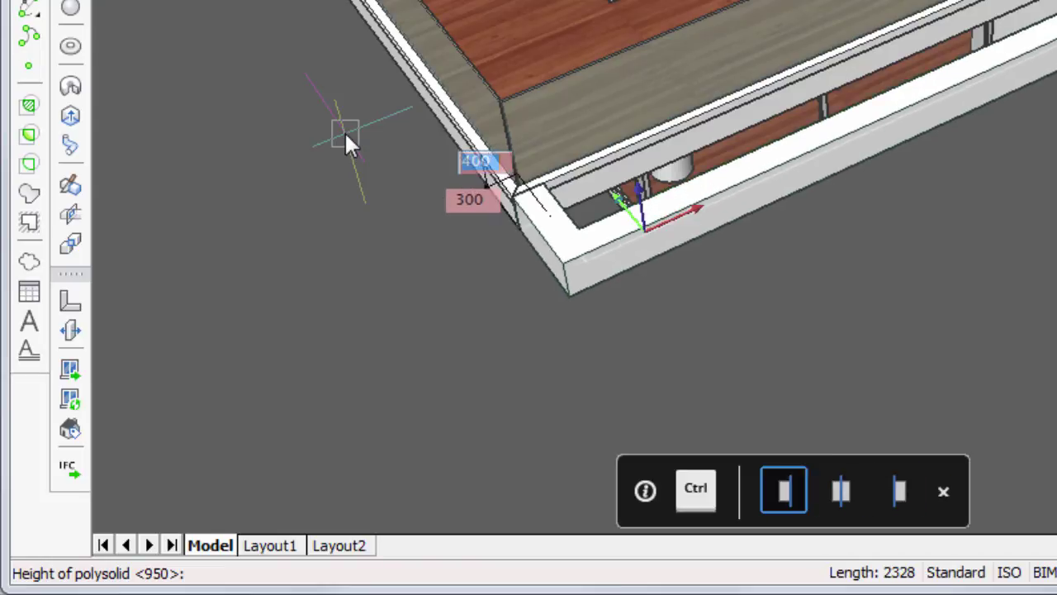
pyautogui.press('Return')
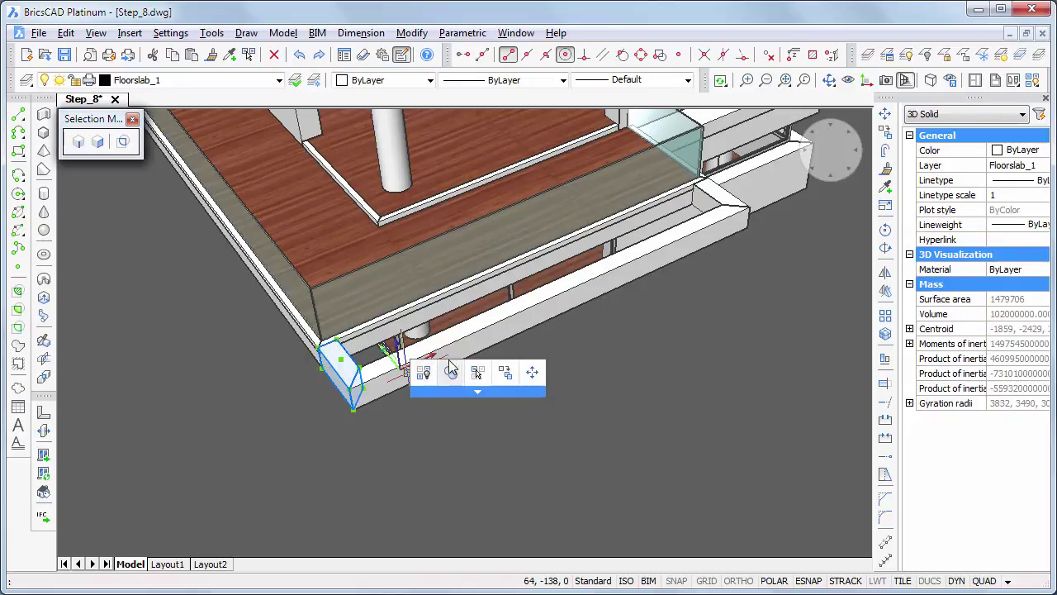
# Copy the three solids of the front frame vertically, from the end wall's bottom corner to its top corner.
pyautogui.click(465, 352)
pyautogui.click(723, 211)
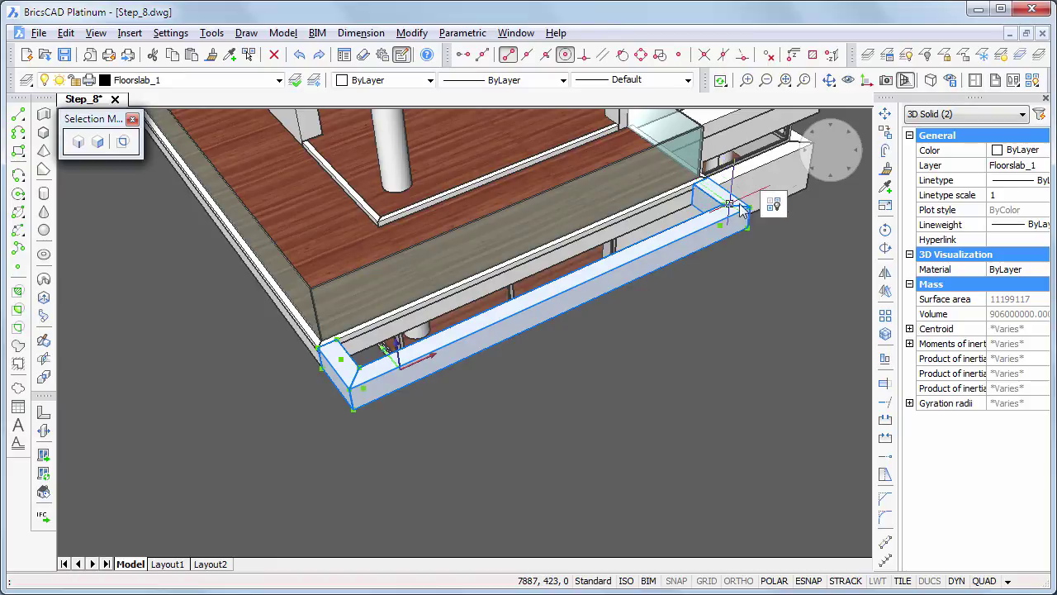
pyautogui.moveTo(776, 208)
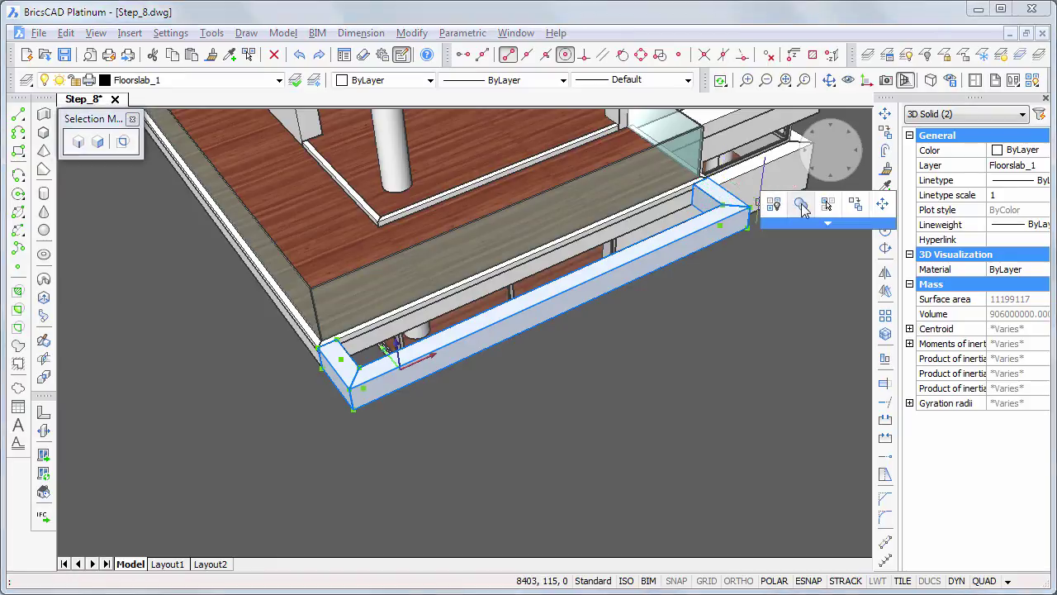
pyautogui.press('Escape')
pyautogui.scroll(-4, 726, 344)
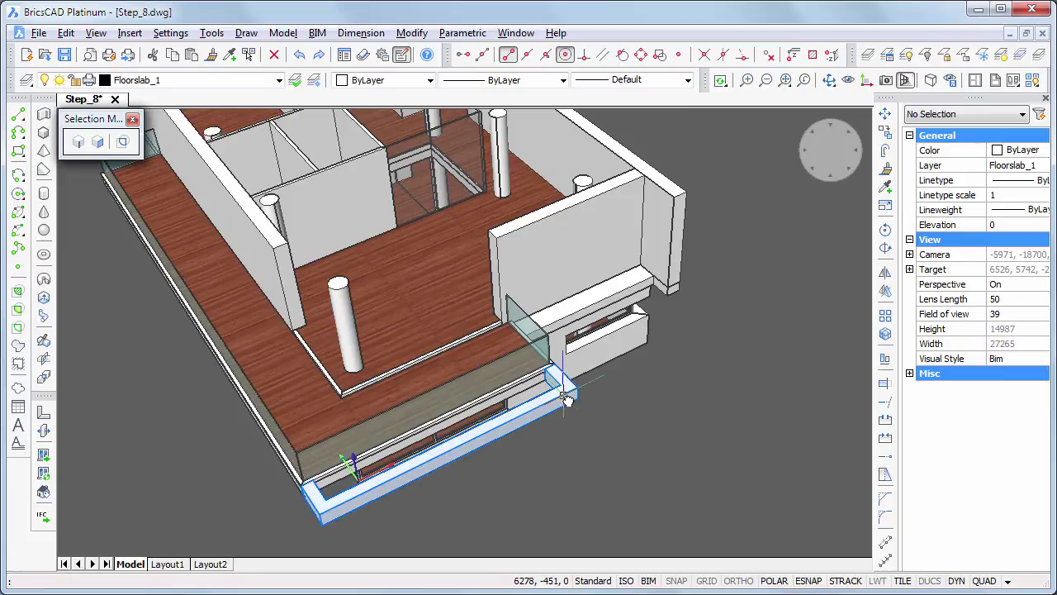
pyautogui.moveTo(588, 399)
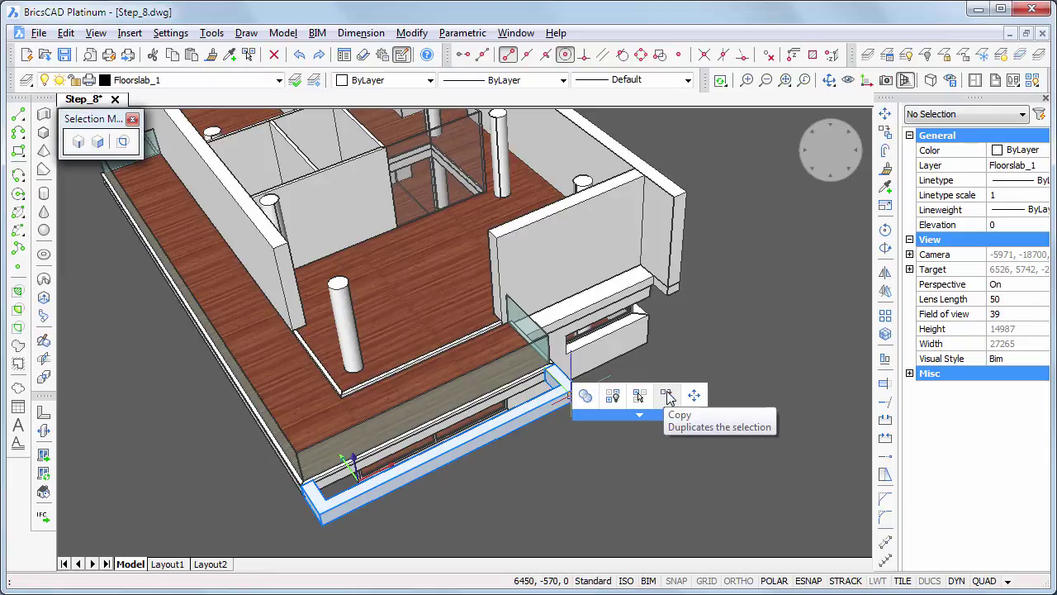
pyautogui.click(667, 395)
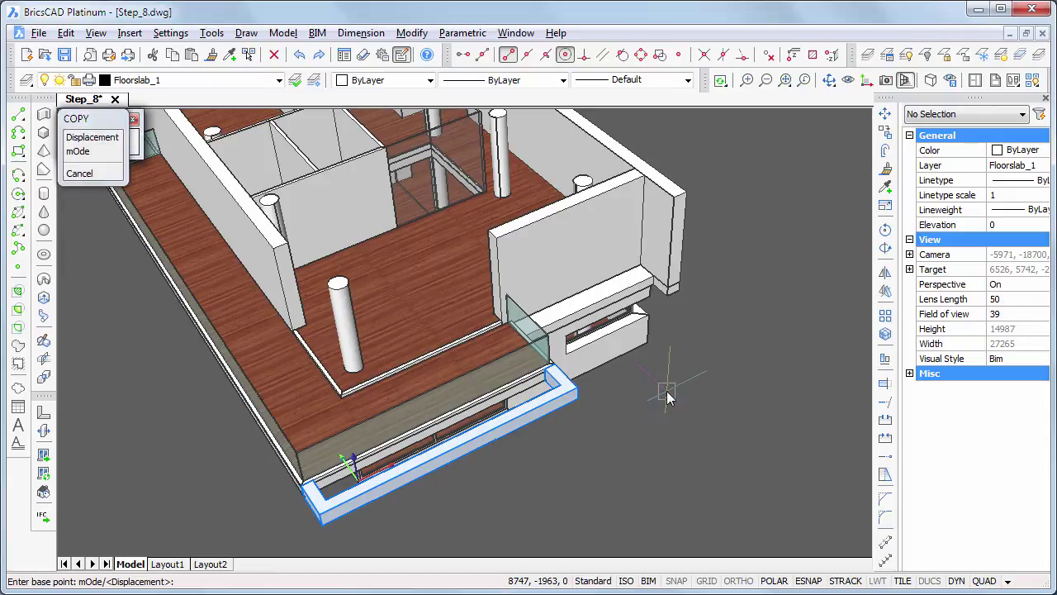
pyautogui.click(684, 294)
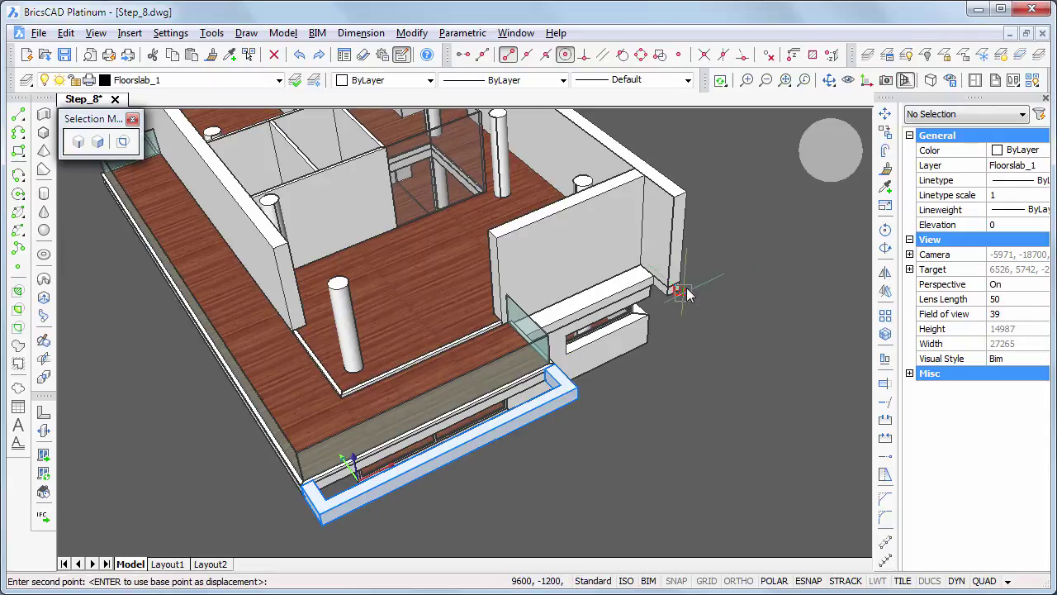
pyautogui.click(688, 197)
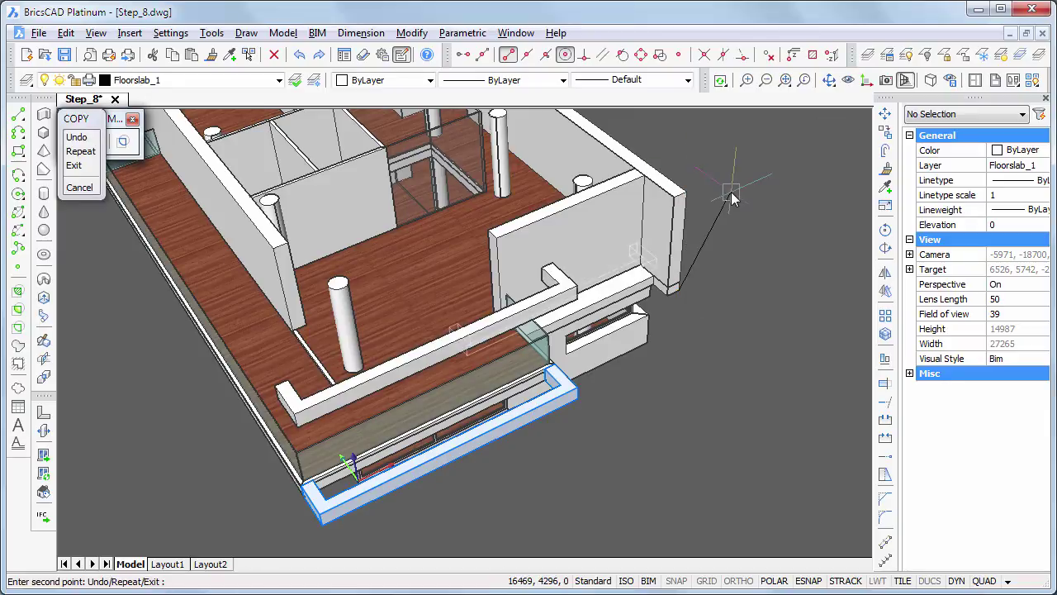
pyautogui.press('Return')
# Start a polysolid 400 from the lower frame's outer corner along its short side, using temporary tracking.
pyautogui.moveTo(558, 504); pyautogui.dragTo(597, 464, button='middle')
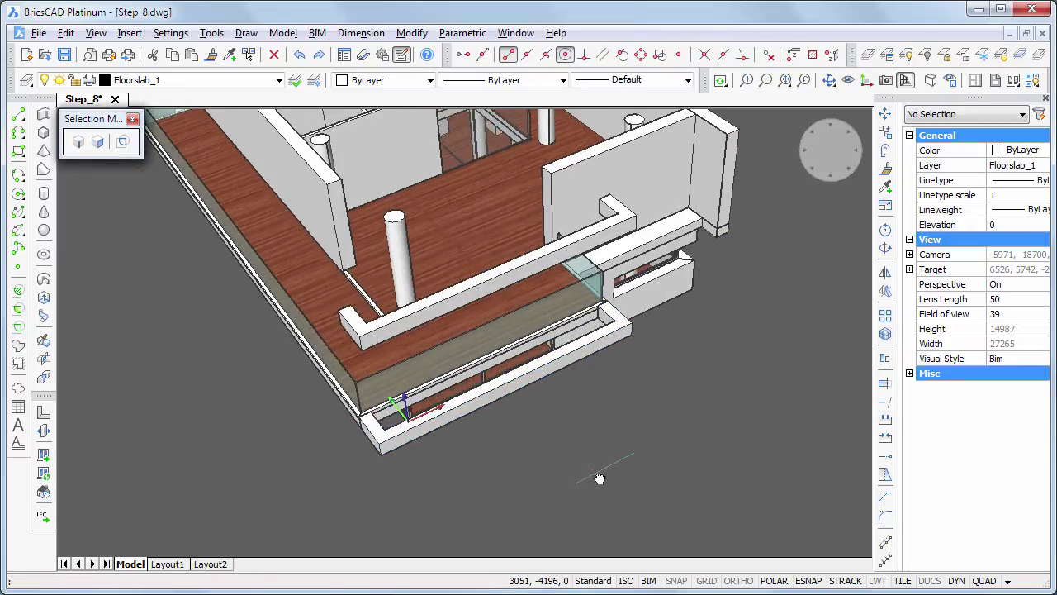
pyautogui.scroll(3, 597, 463)
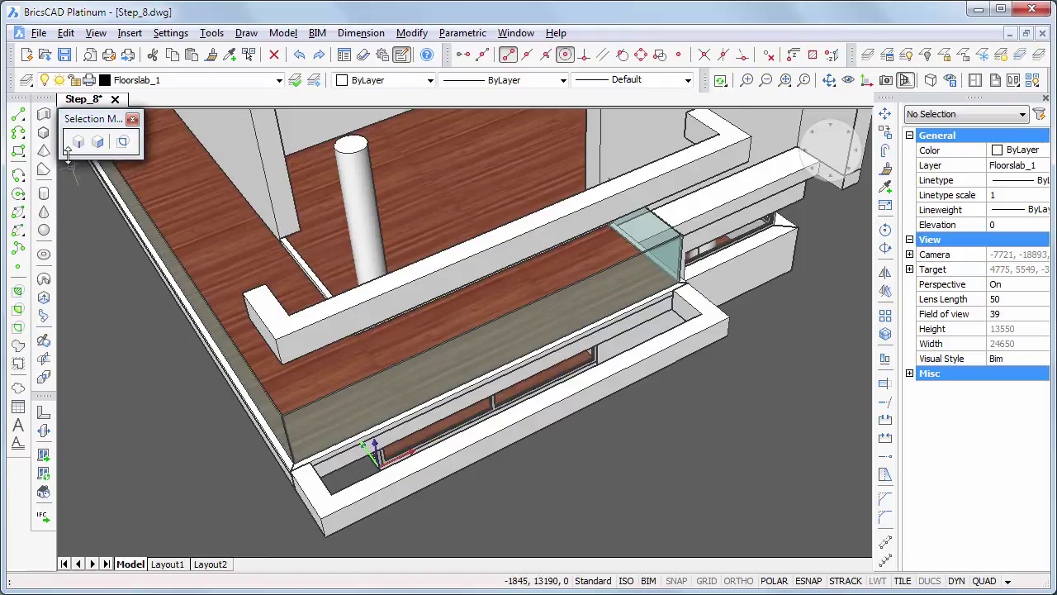
pyautogui.click(44, 132)
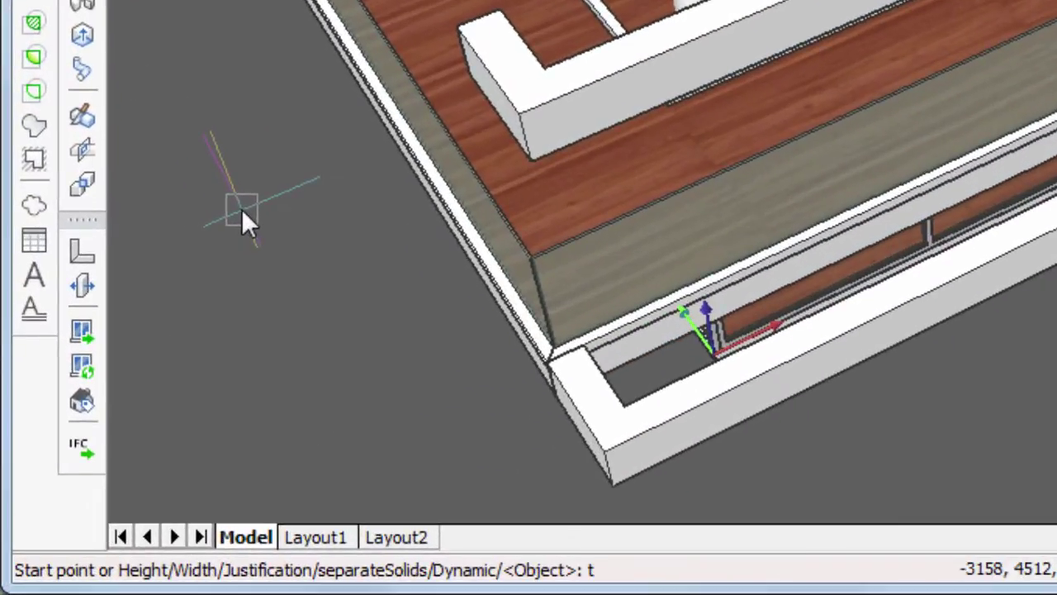
pyautogui.press('Return')
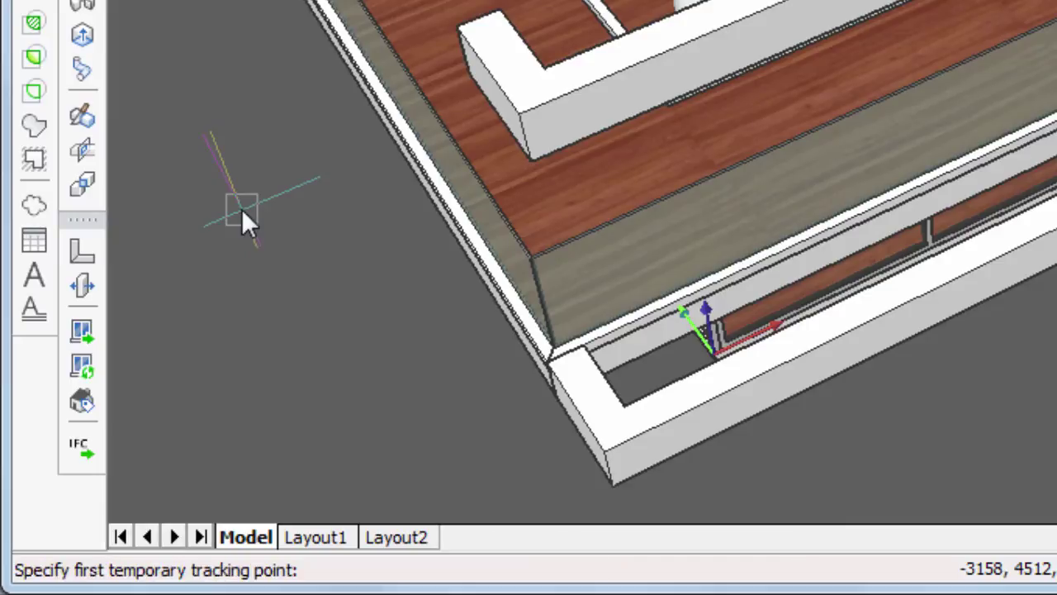
pyautogui.click(601, 459)
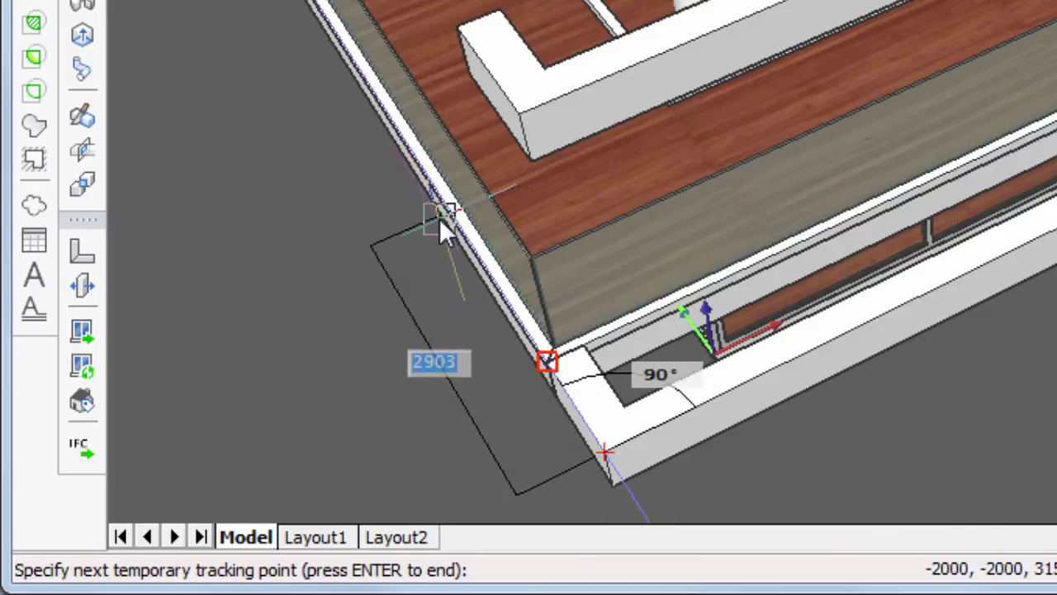
pyautogui.write('400')
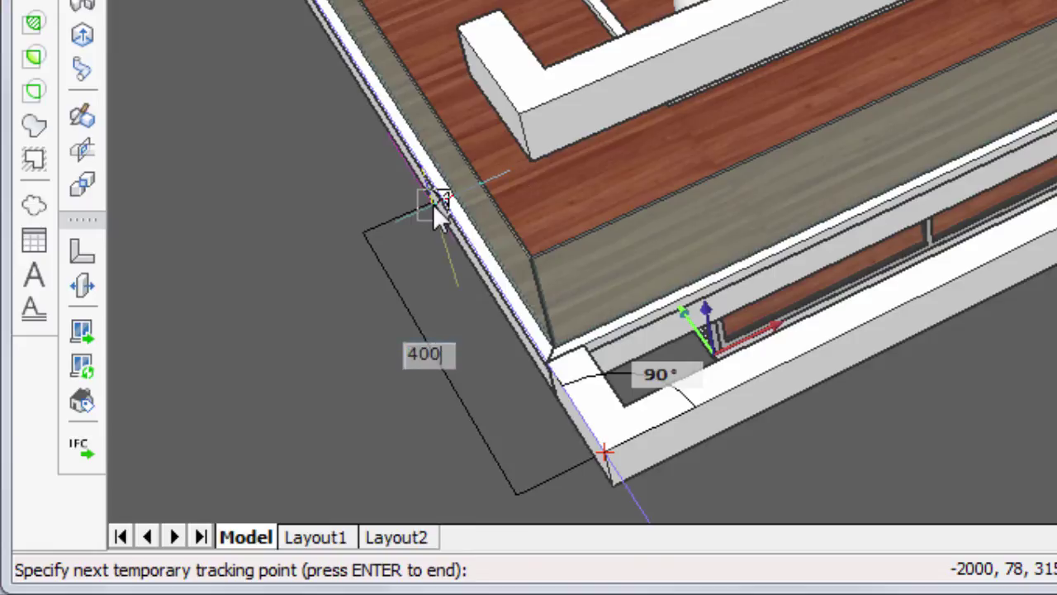
pyautogui.press('Return')
pyautogui.press('Return')
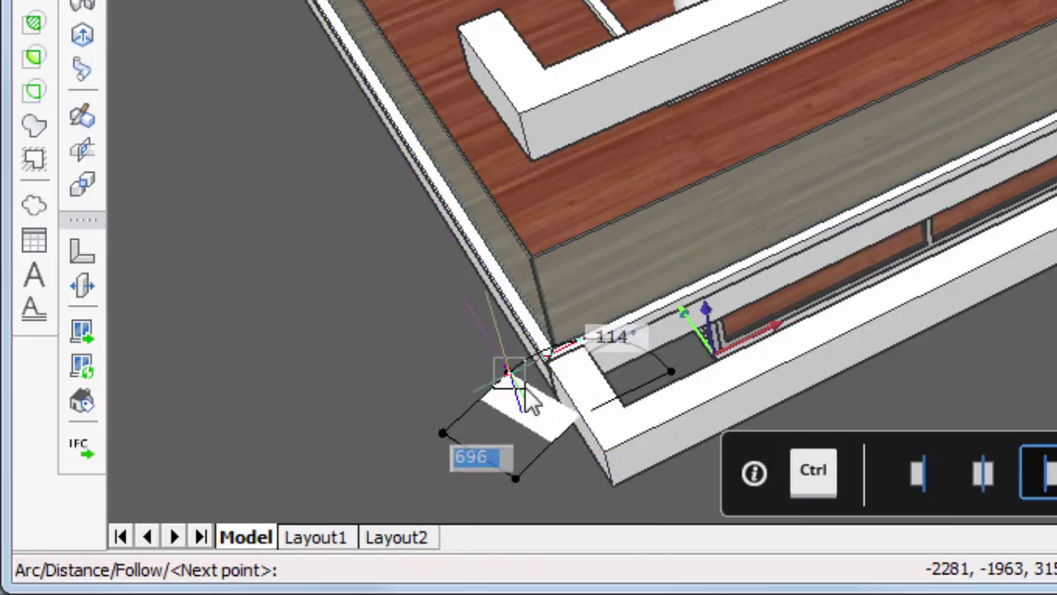
# Run the polysolid to the outer corner and 400 along the long side, raising it to the underside of the upper frame.
pyautogui.click(605, 450)
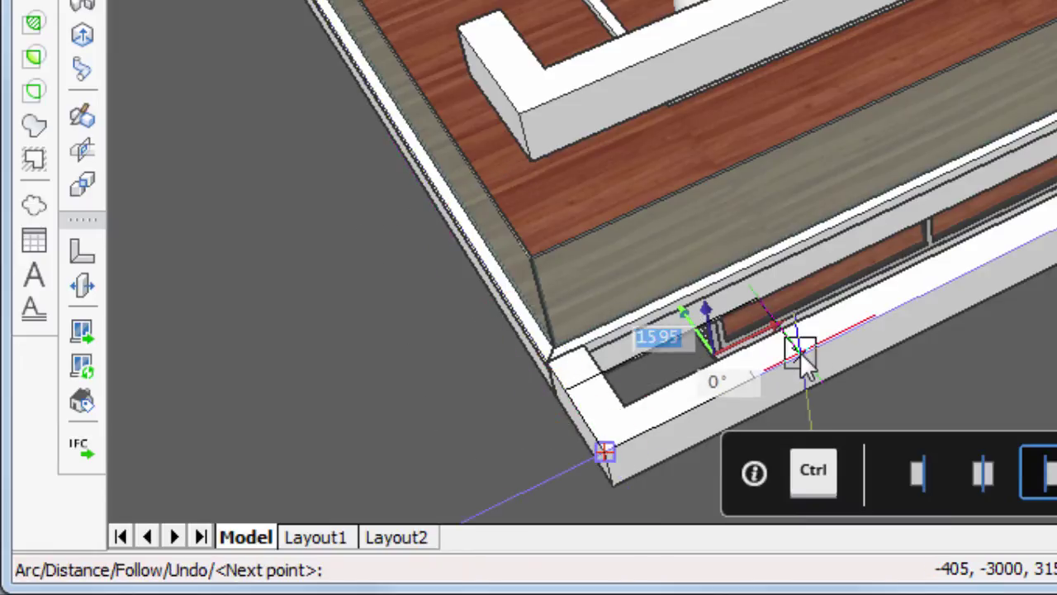
pyautogui.write('400')
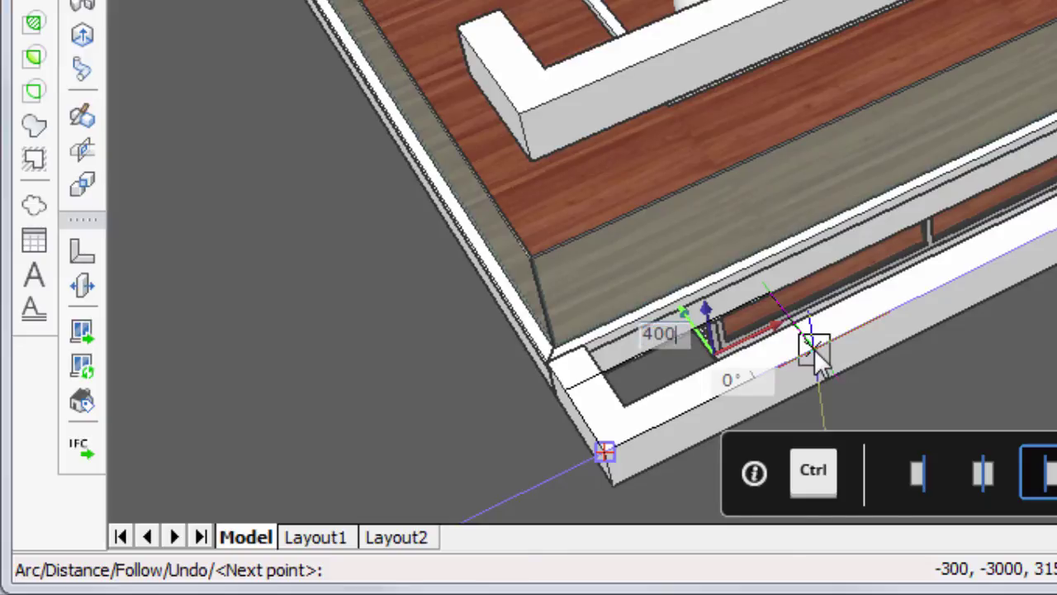
pyautogui.press('Return')
pyautogui.press('Return')
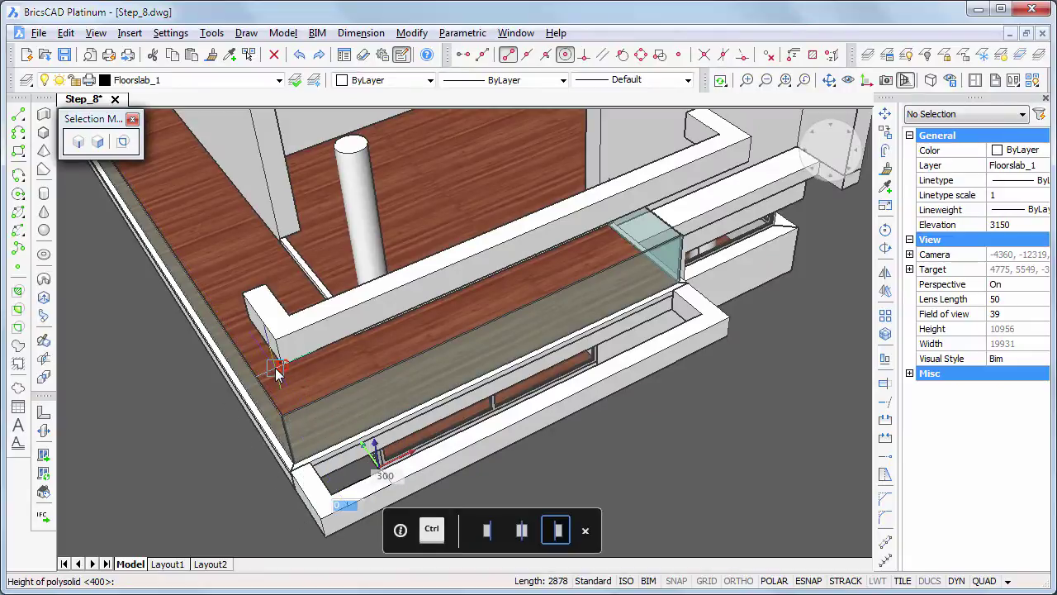
pyautogui.click(276, 368)
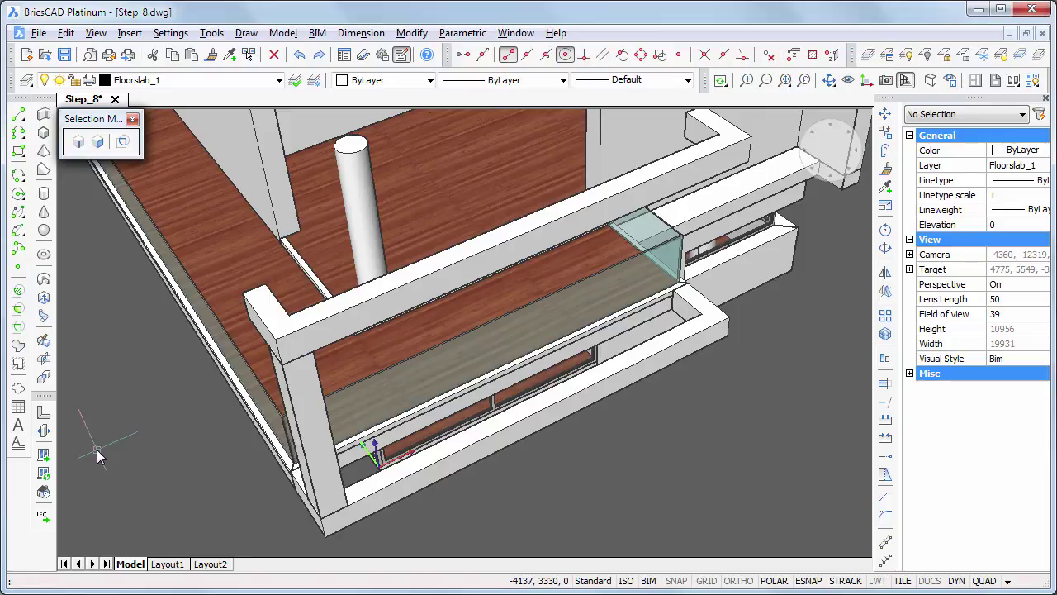
# Unite the lower frame, the upper frame and the corner column of the front frame into one solid.
pyautogui.moveTo(99, 452); pyautogui.dragTo(102, 462)
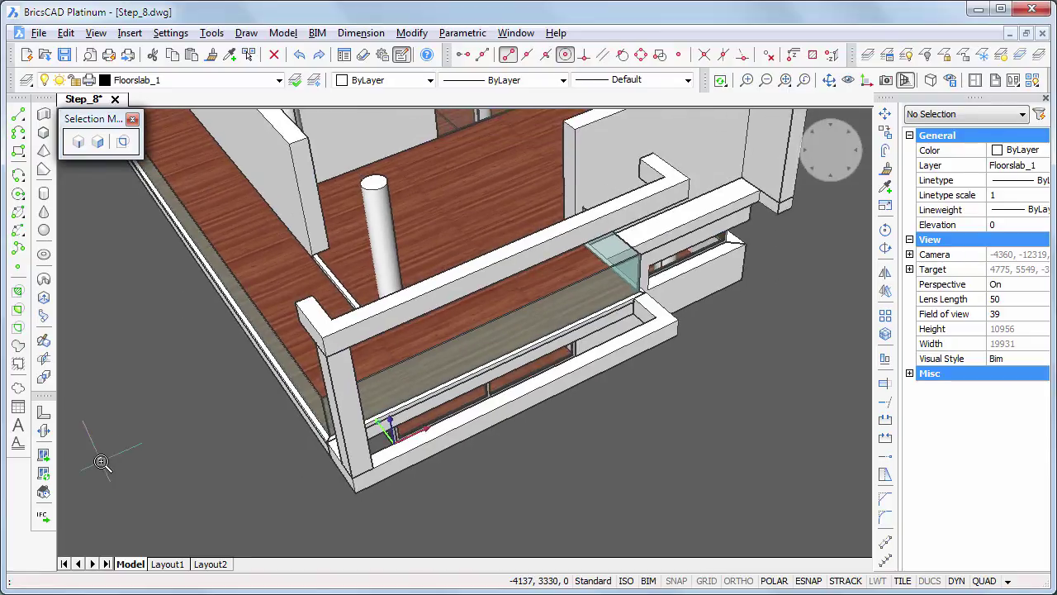
pyautogui.press('Escape')
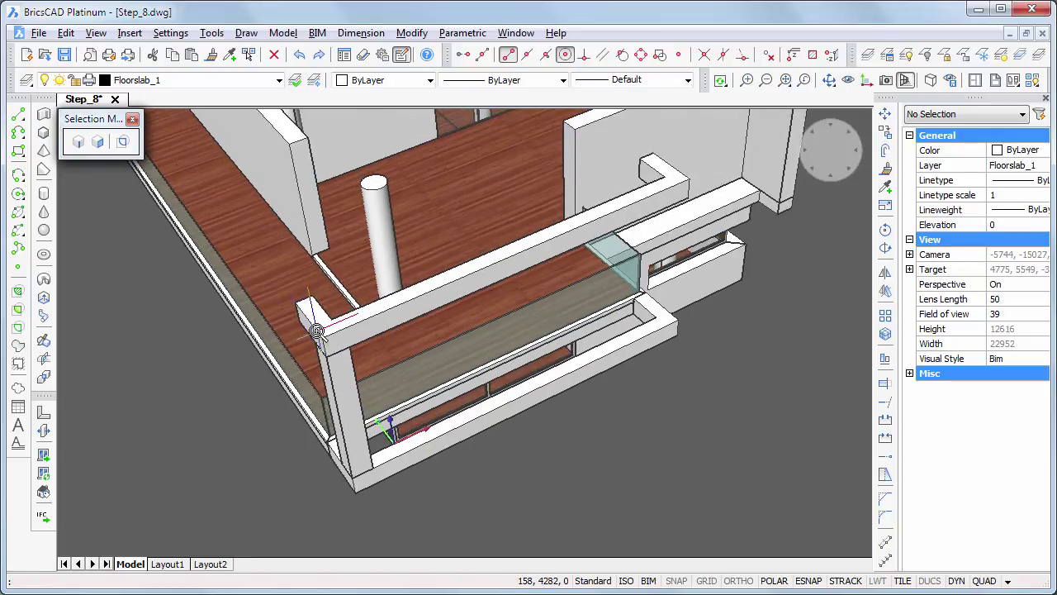
pyautogui.click(317, 330)
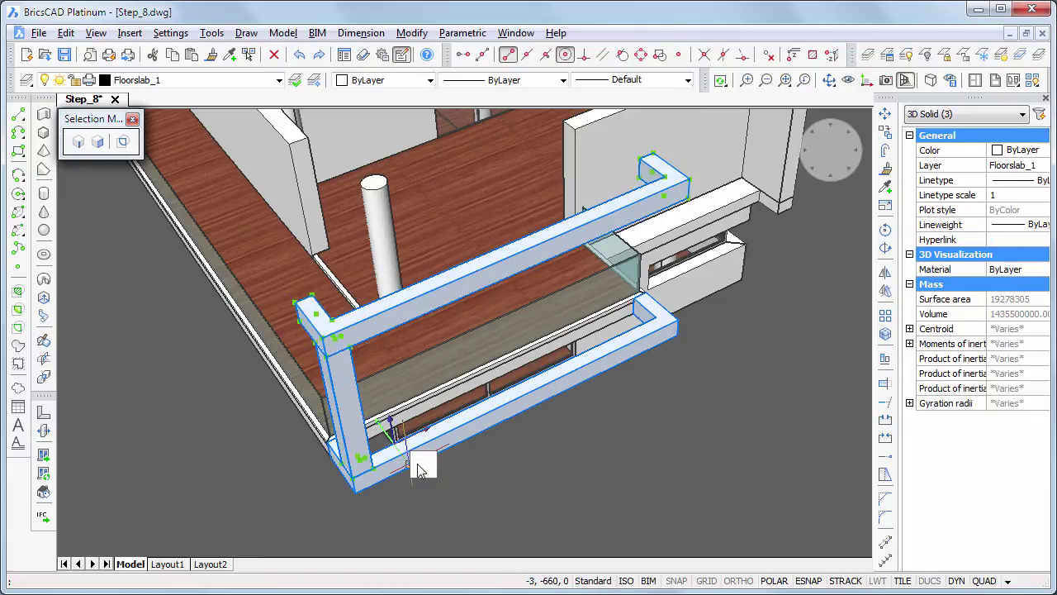
pyautogui.moveTo(433, 468)
pyautogui.press('Escape')
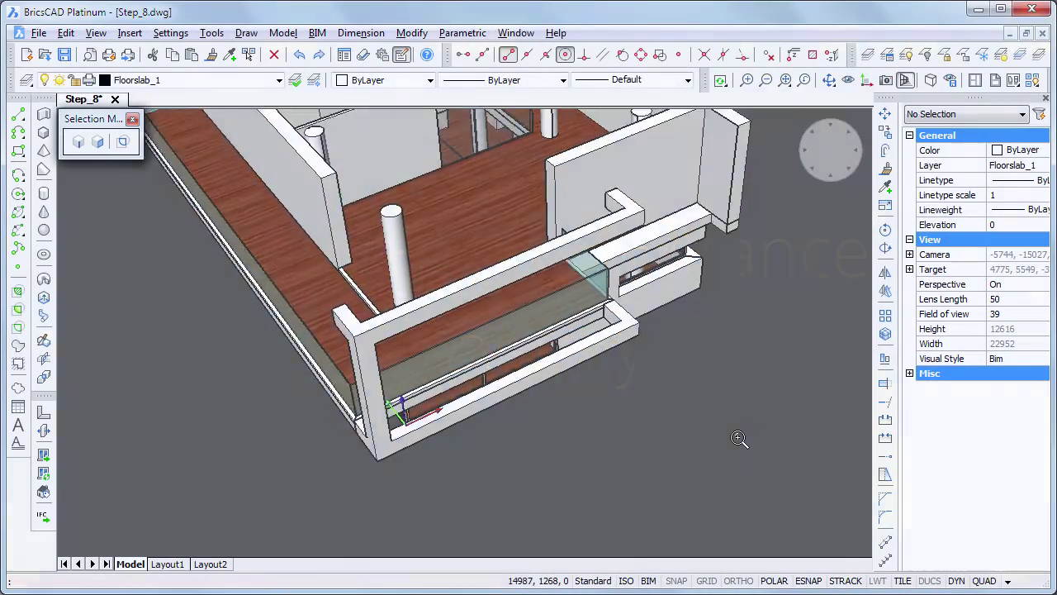
# Isolate the first-floor slab with its two rectangular openings so that all other entities are temporarily hidden.
pyautogui.keyDown('shift'); pyautogui.moveTo(739, 435); pyautogui.dragTo(619, 415, button='middle'); pyautogui.keyUp('shift')
pyautogui.keyDown('shift'); pyautogui.moveTo(755, 401); pyautogui.dragTo(523, 371, button='middle'); pyautogui.keyUp('shift')
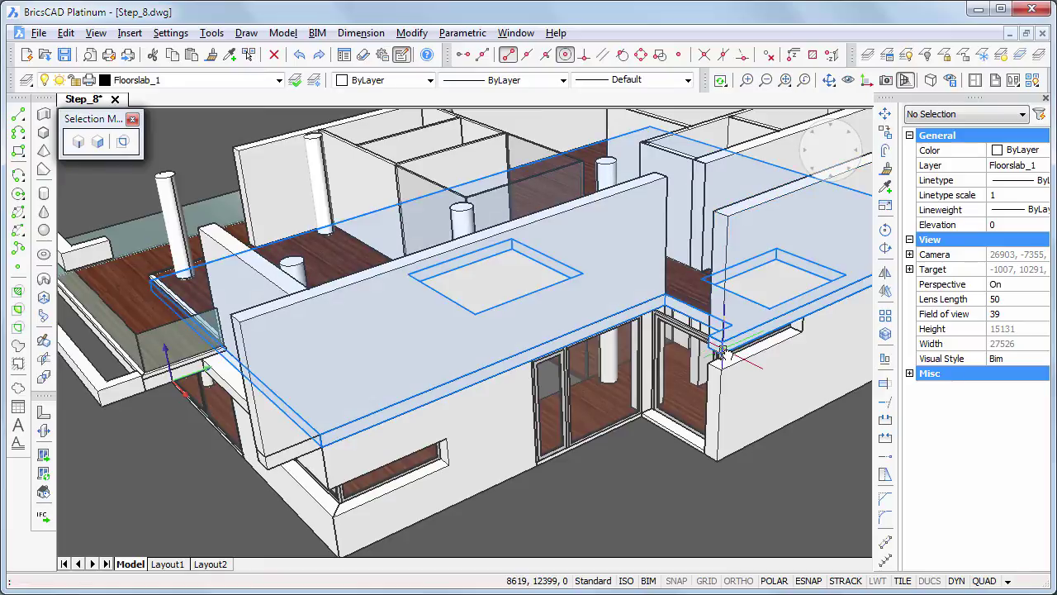
pyautogui.moveTo(743, 351)
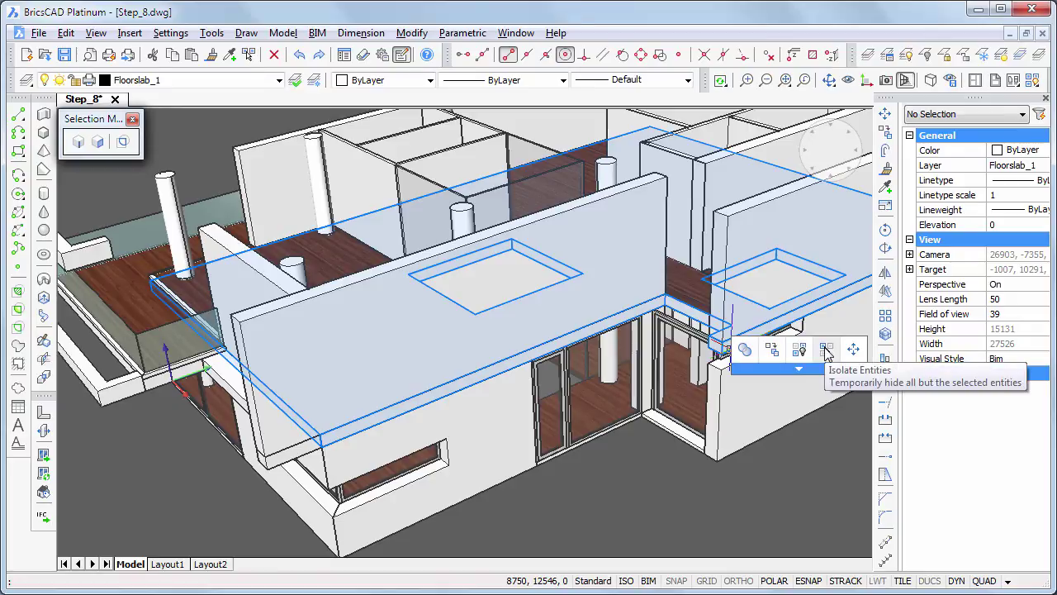
pyautogui.click(827, 351)
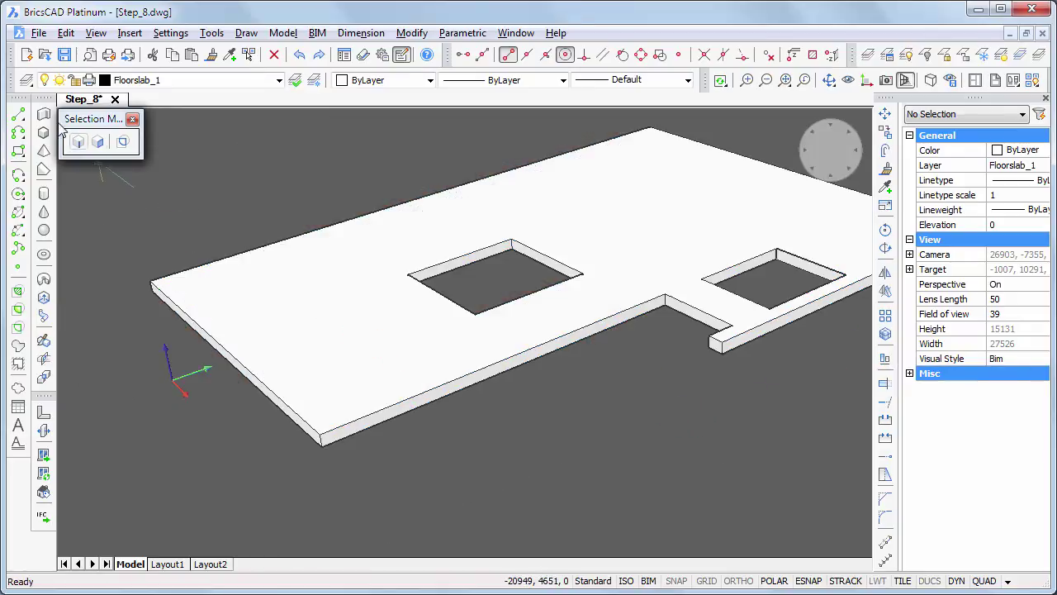
# Draw a polysolid across the slab's notch, from the projecting end's bottom corner to the line of the long front edge.
pyautogui.click(43, 114)
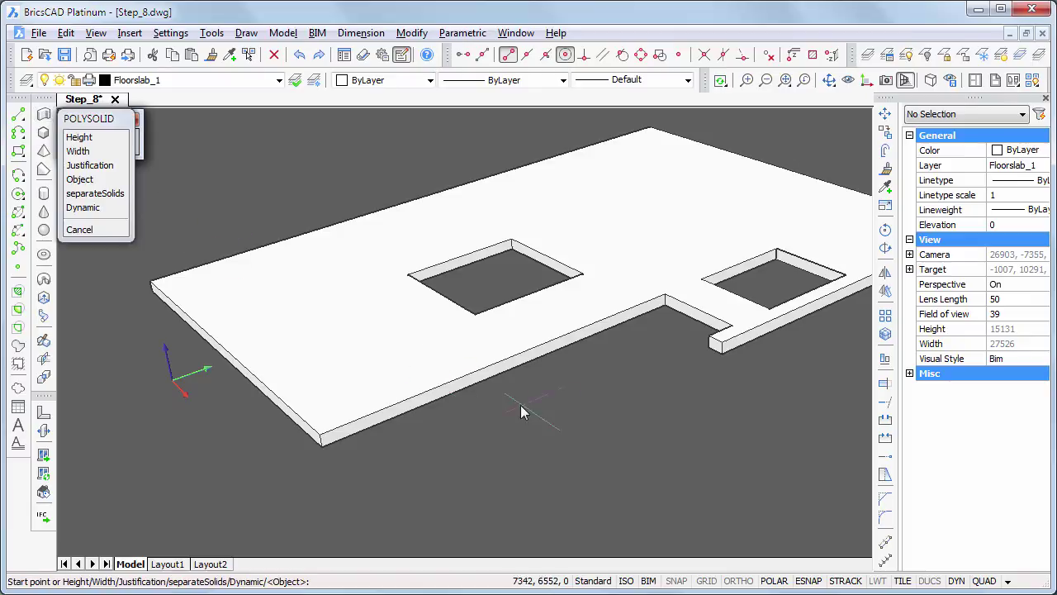
pyautogui.click(702, 352)
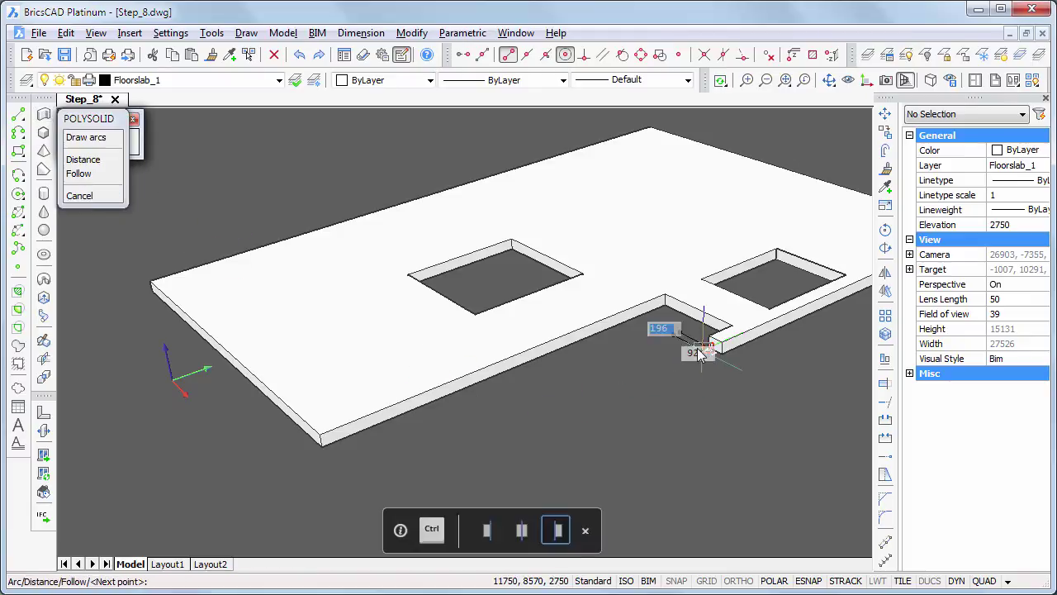
pyautogui.click(640, 312)
pyautogui.press('Return')
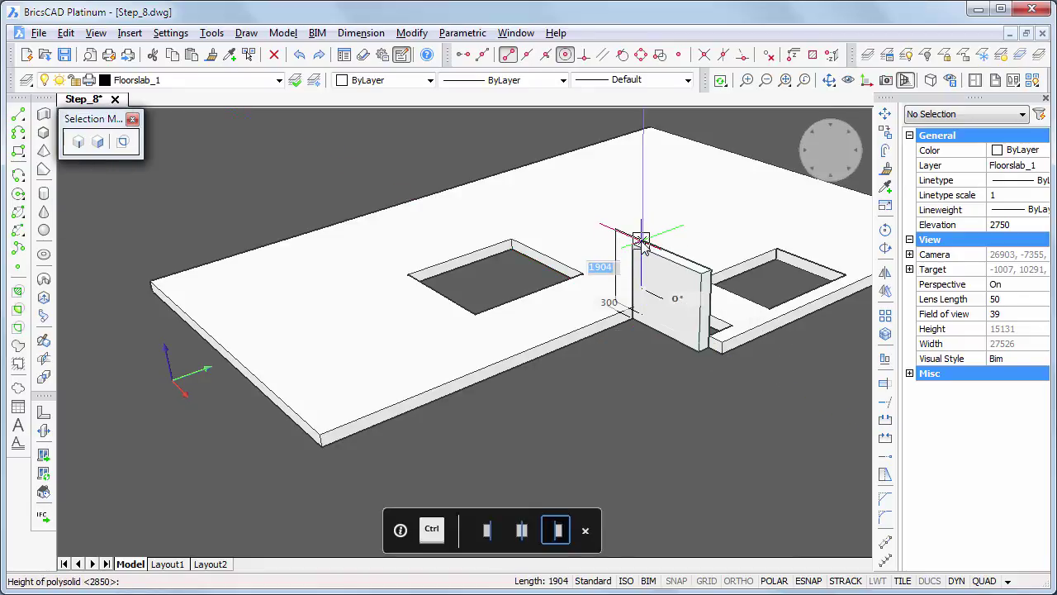
# Give the notch polysolid a height of 250 and a width of 400, justified inward towards the slab.
pyautogui.press('ctrl')
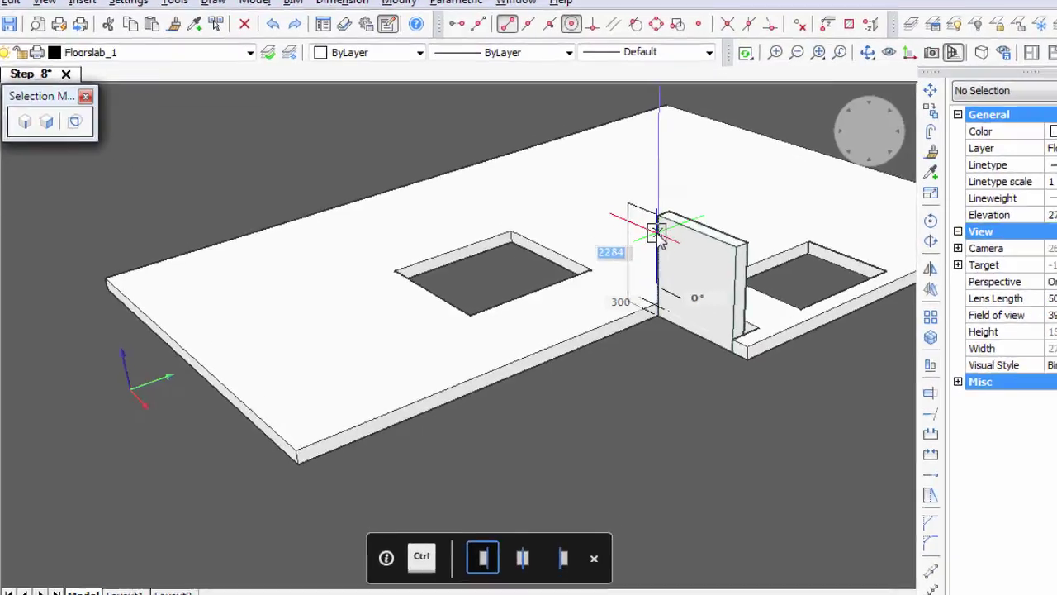
pyautogui.write('250')
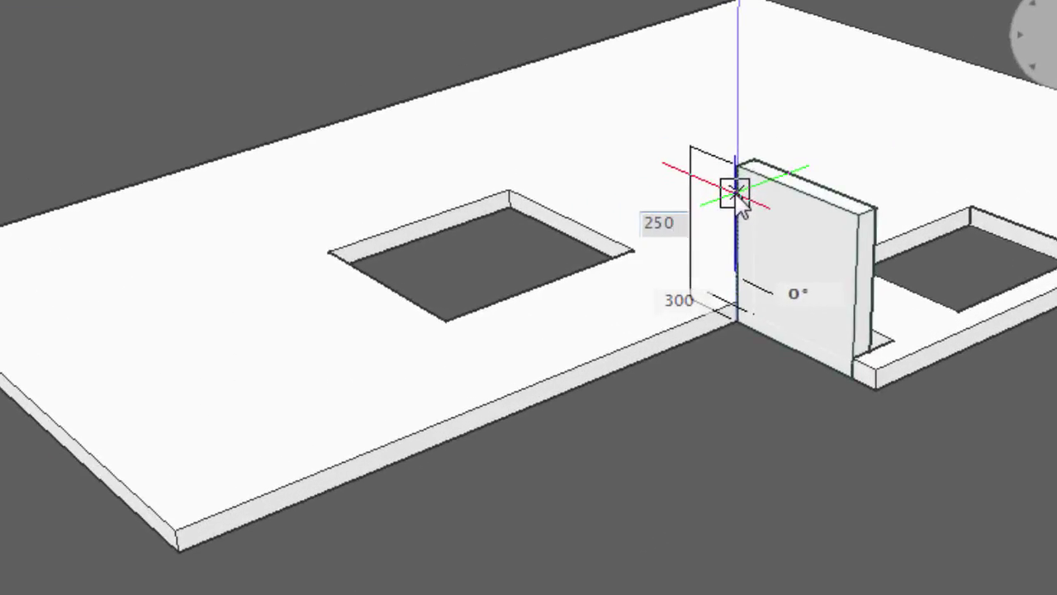
pyautogui.press('Tab')
pyautogui.write('4')
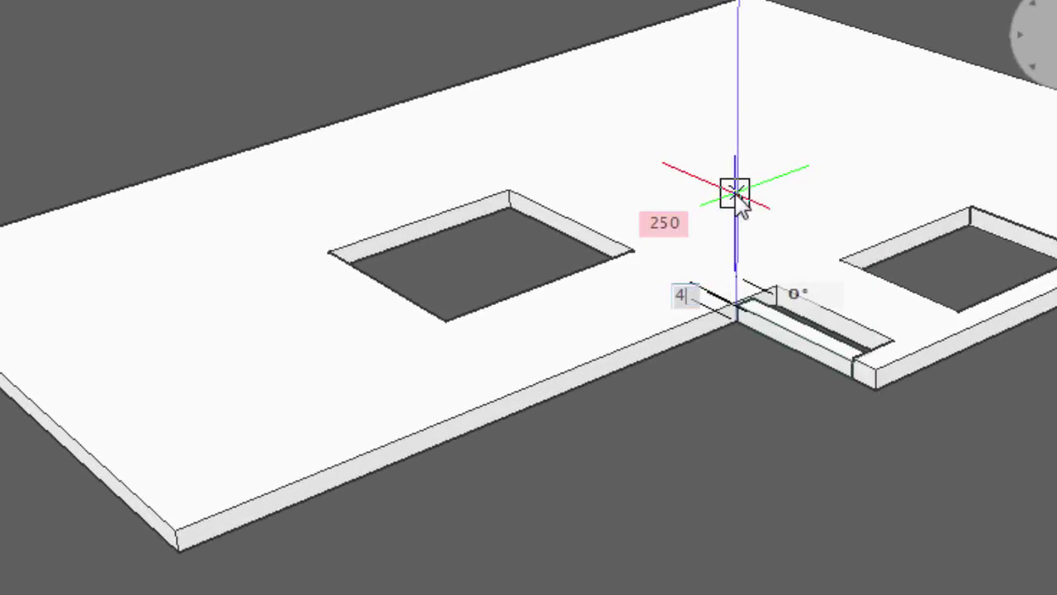
pyautogui.press('Tab')
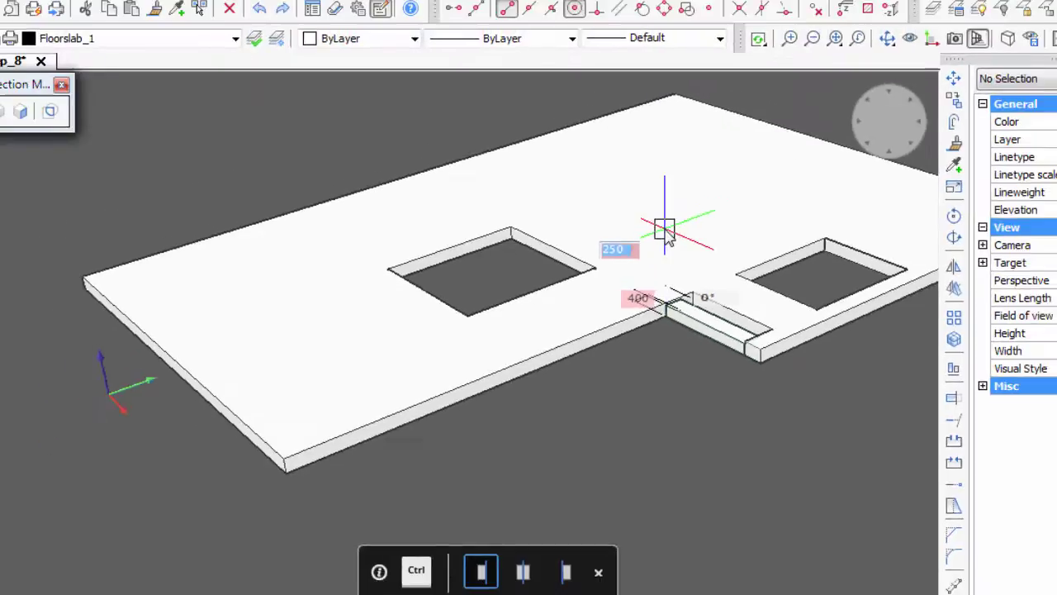
pyautogui.press('Return')
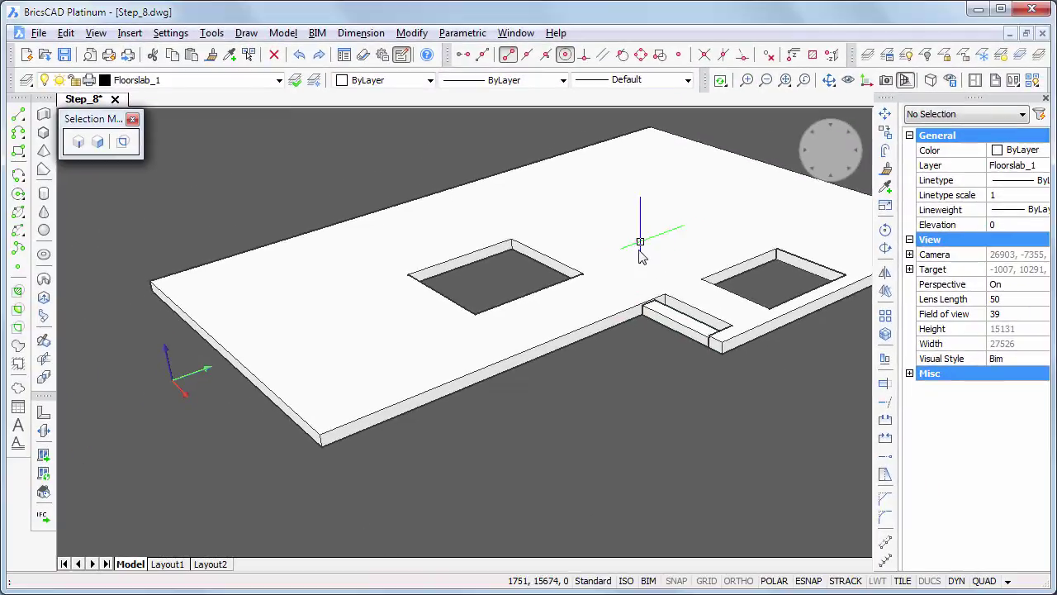
# Draw a polysolid along the slab's long front edge, from the notch beam's bottom corner to the slab's far bottom corner.
pyautogui.press('Return')
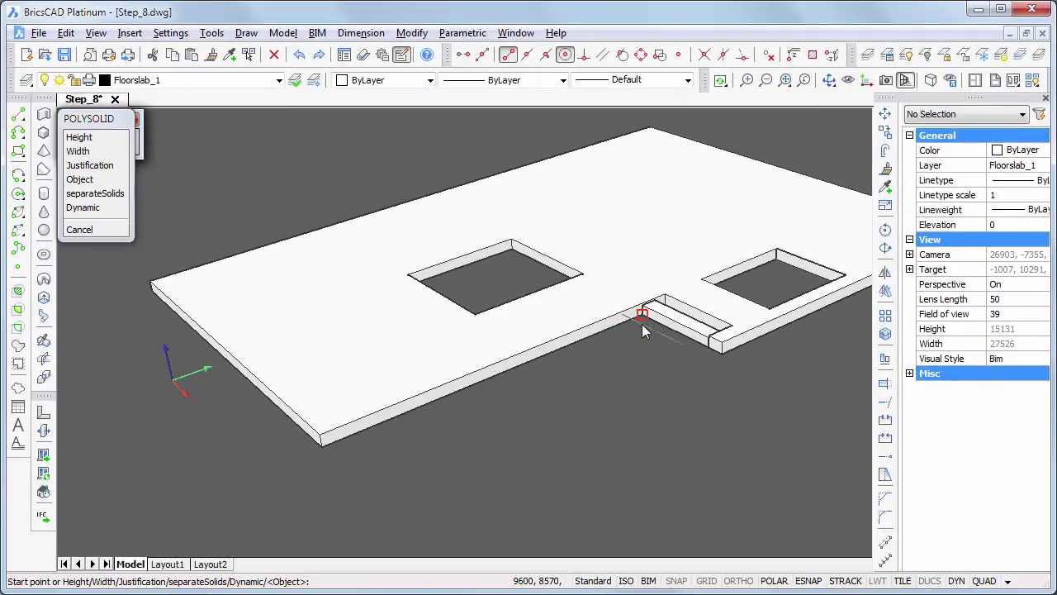
pyautogui.click(644, 323)
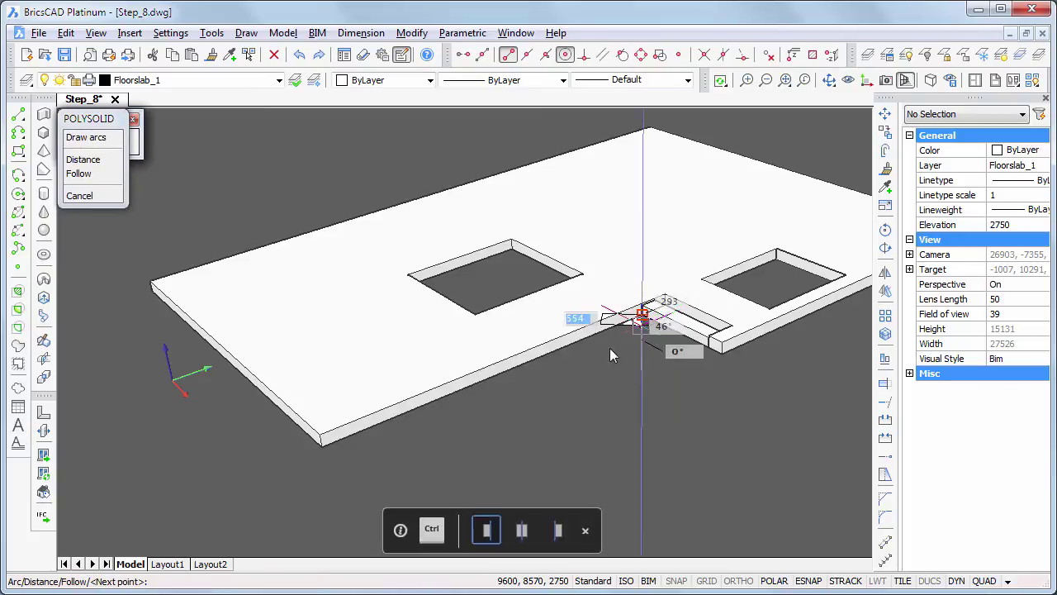
pyautogui.click(322, 442)
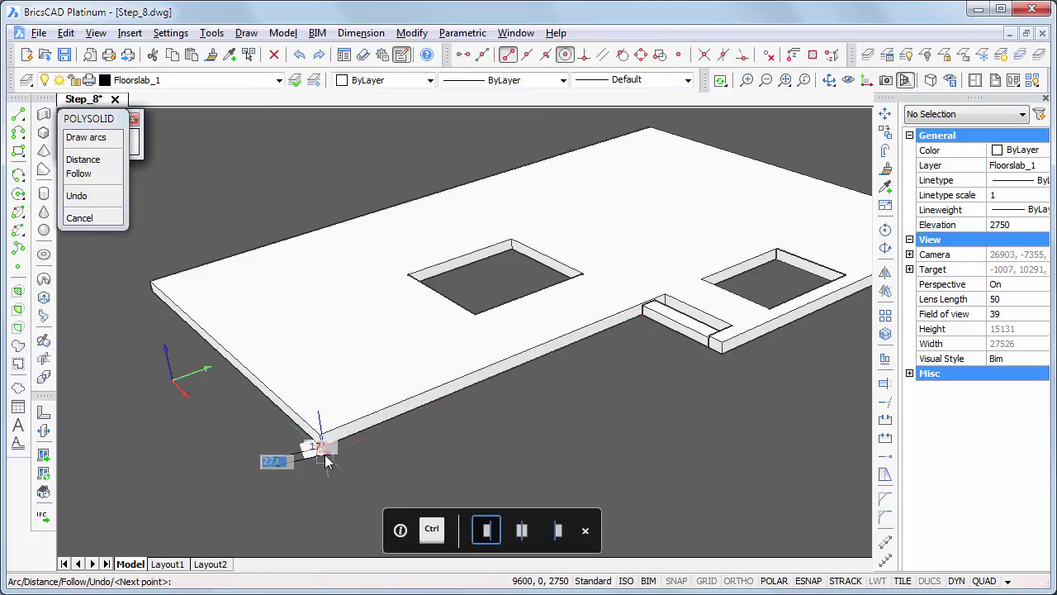
pyautogui.press('Return')
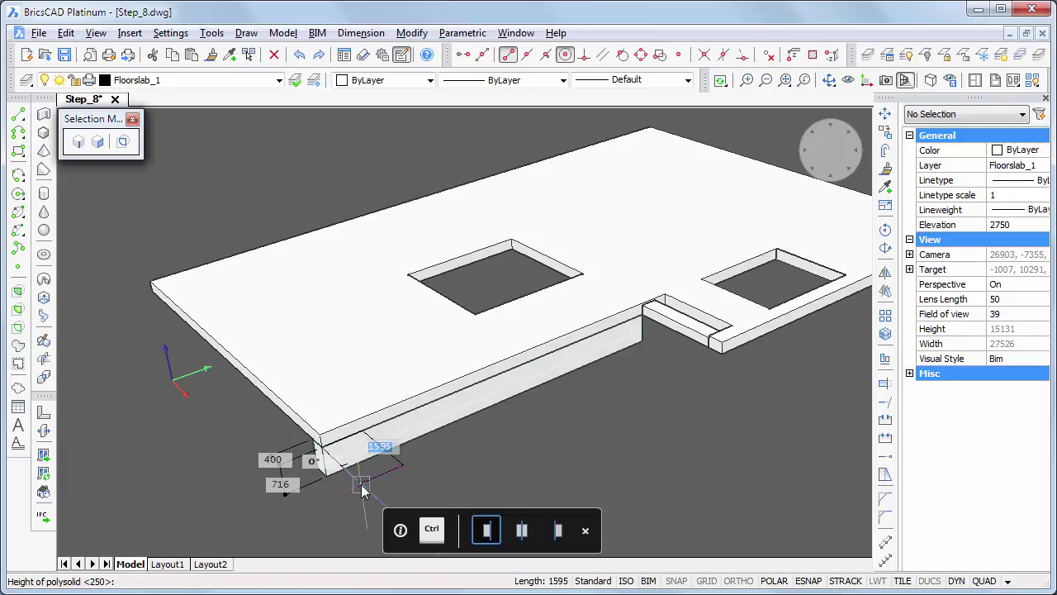
# Give the front-edge polysolid a height of 250 and a width of 1200, justified outward from the slab.
pyautogui.press('ctrl')
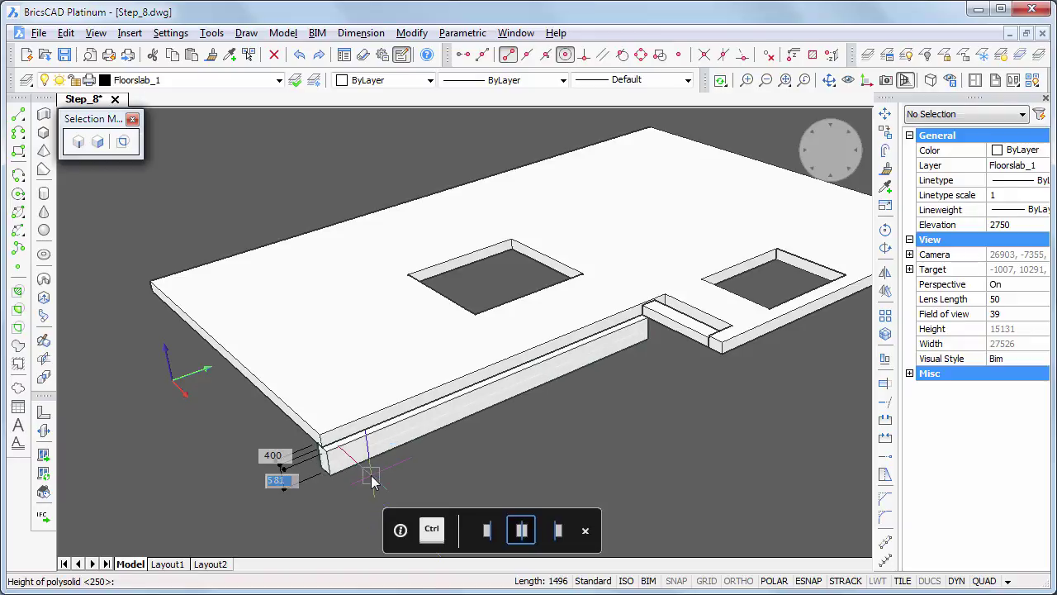
pyautogui.press('ctrl')
pyautogui.write('2')
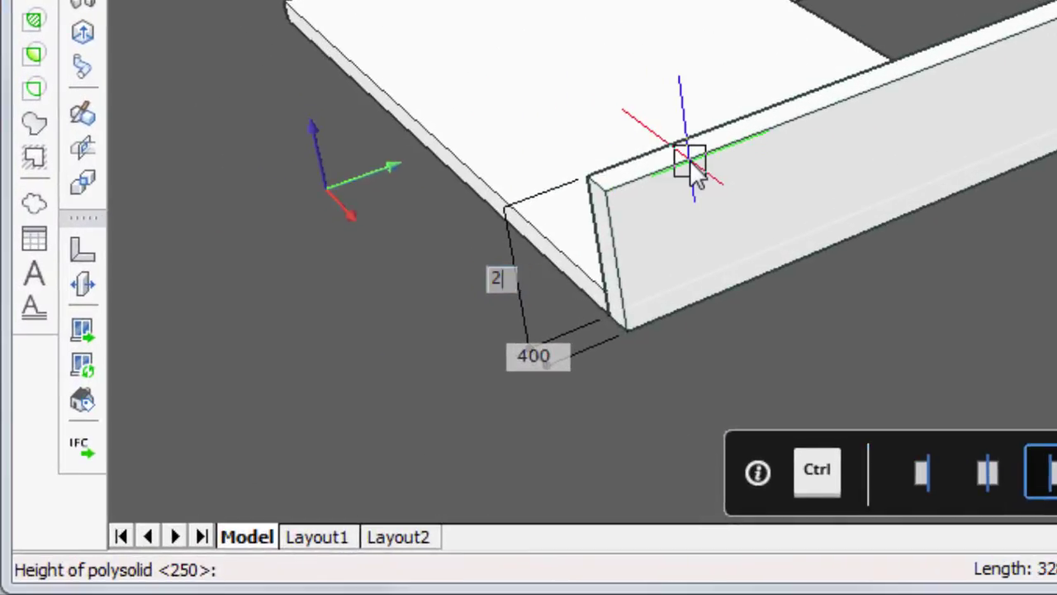
pyautogui.write('50')
pyautogui.press('Tab')
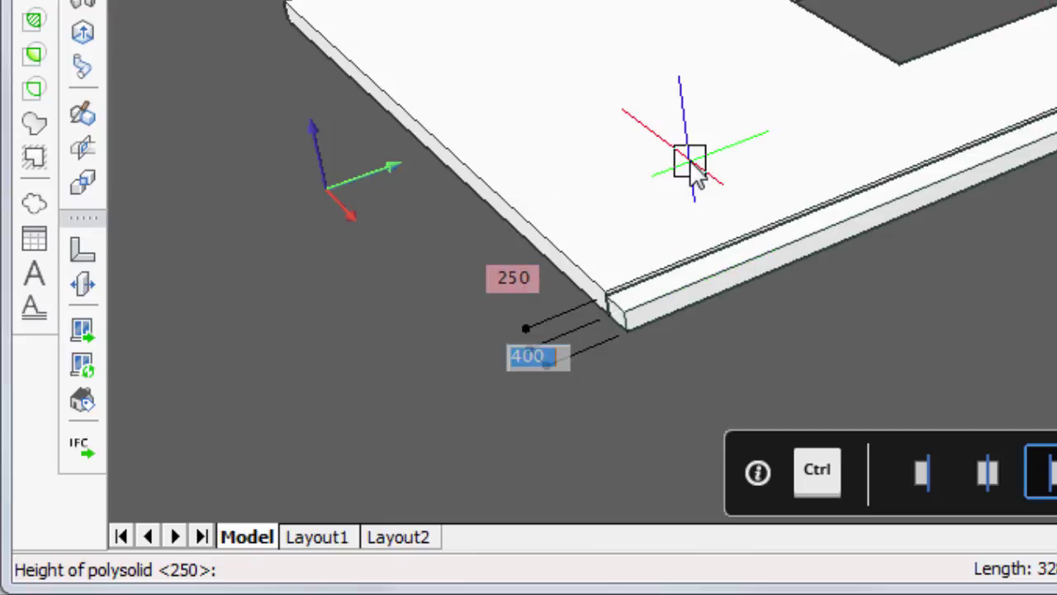
pyautogui.write('12')
pyautogui.press('Tab')
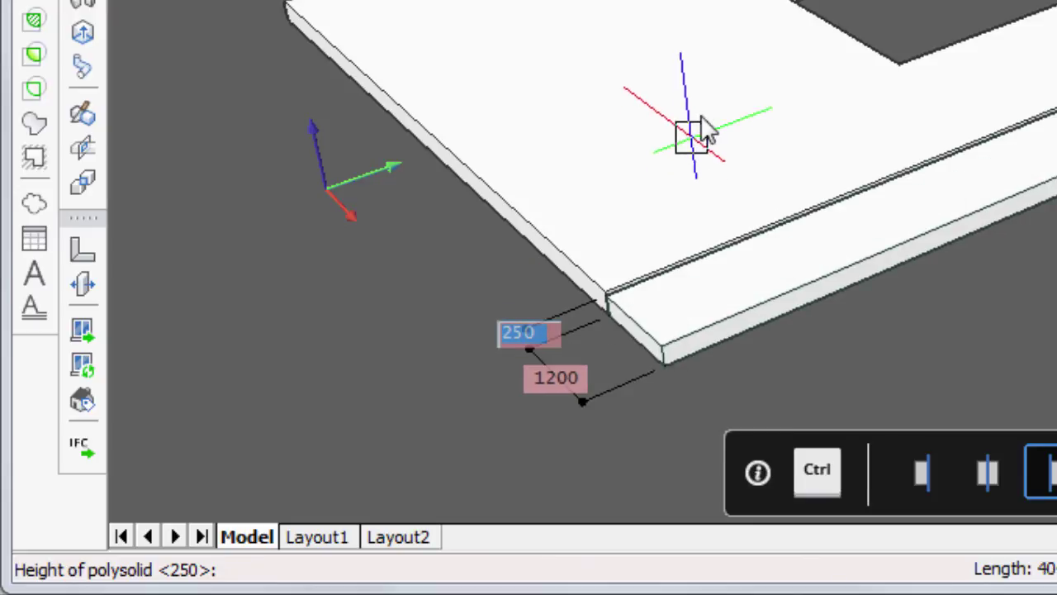
pyautogui.press('Return')
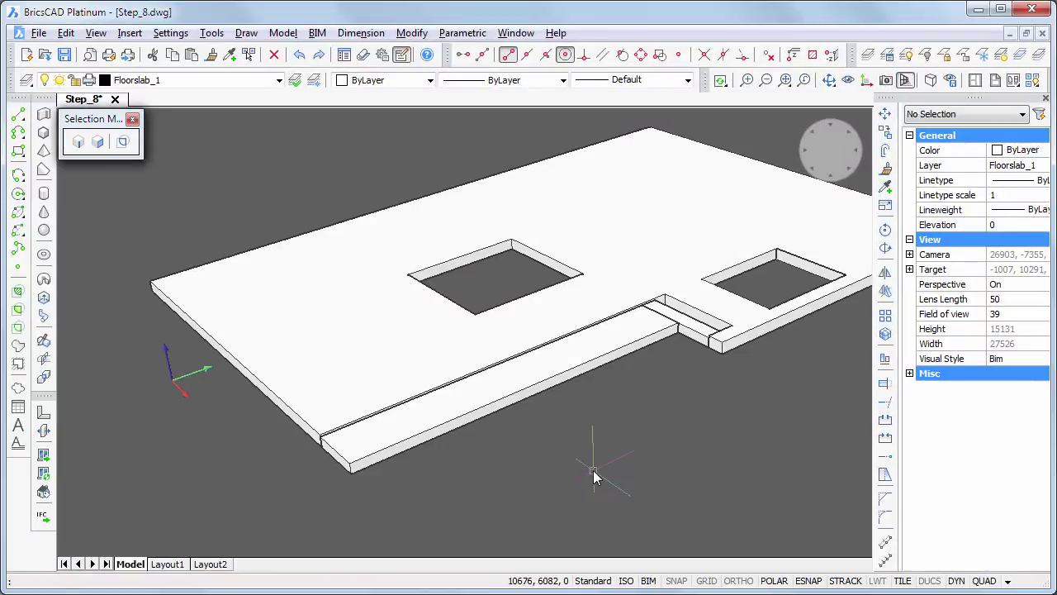
# Insert Glass_Canopy.dwg at the outer corner of the 1200-wide slab strip's free end, and show all hidden entities again.
pyautogui.keyDown('shift'); pyautogui.moveTo(705, 433); pyautogui.dragTo(498, 470, button='middle'); pyautogui.keyUp('shift')
pyautogui.moveTo(341, 308); pyautogui.dragTo(387, 363, button='middle')
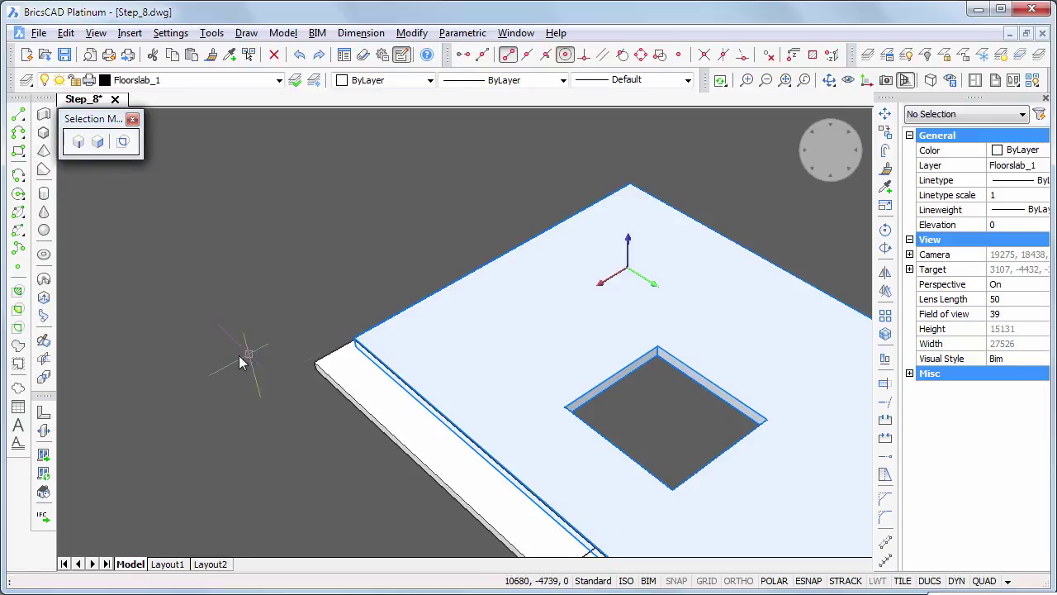
pyautogui.click(44, 455)
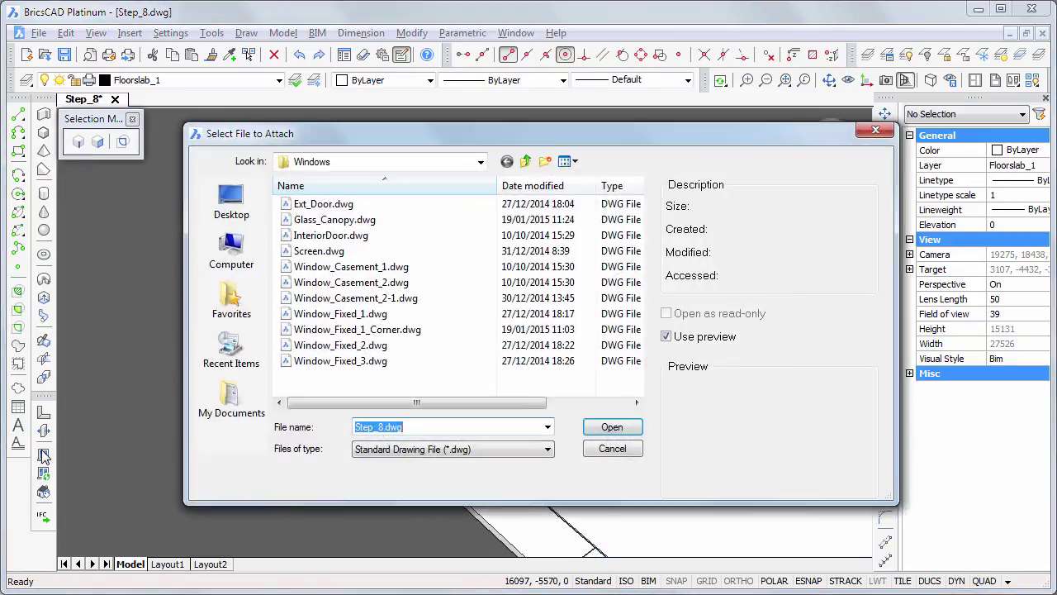
pyautogui.click(337, 221)
pyautogui.doubleClick(337, 221)
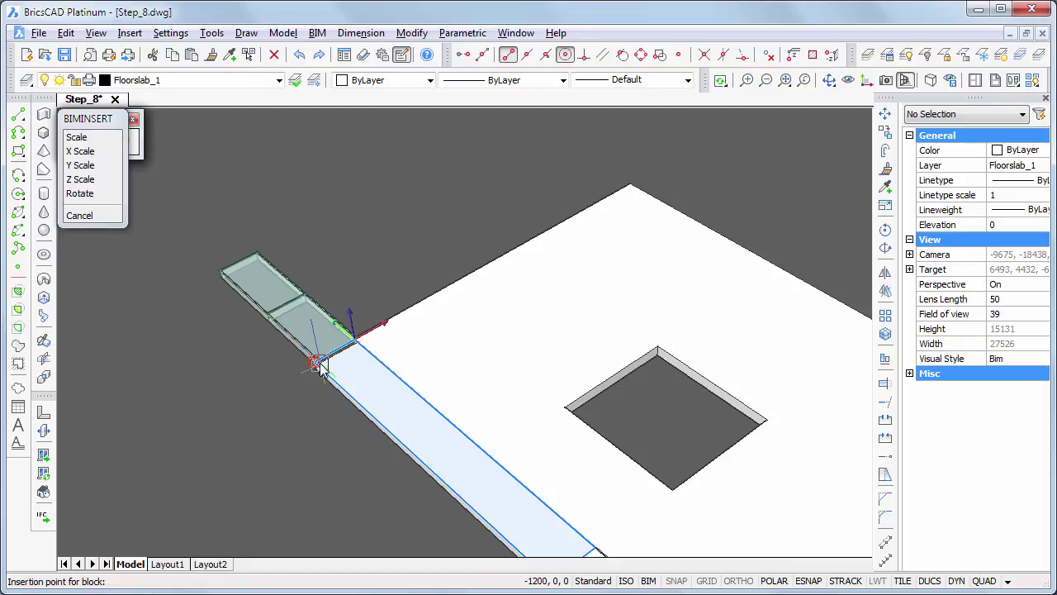
pyautogui.click(321, 363)
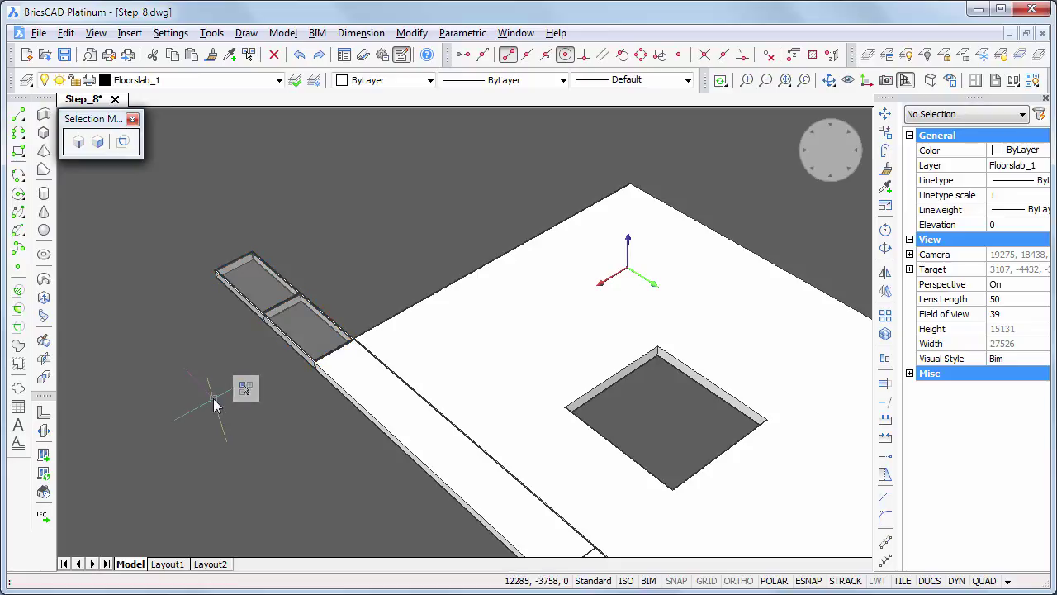
pyautogui.click(1033, 79)
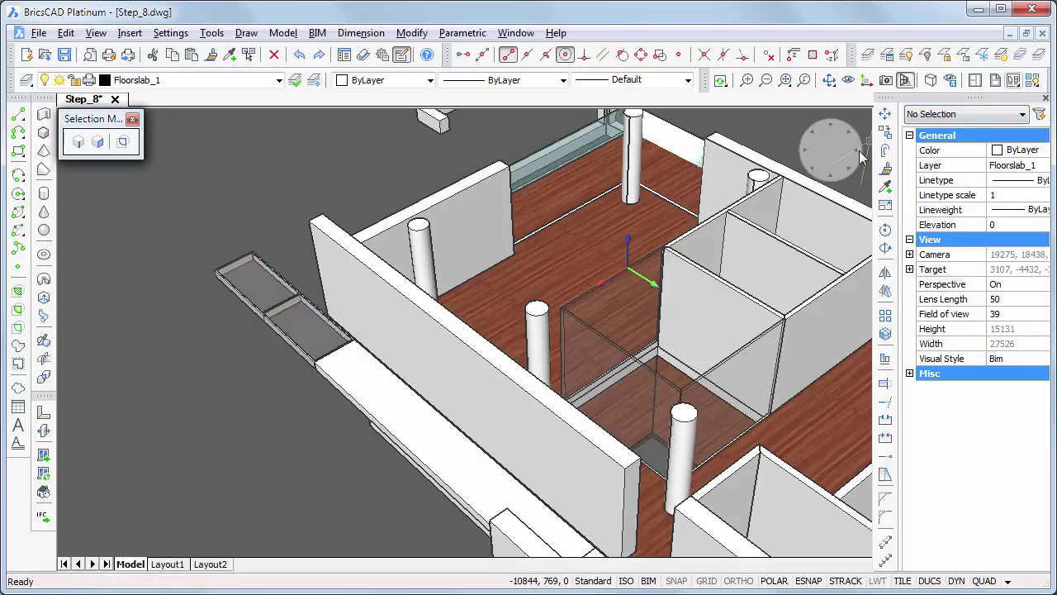